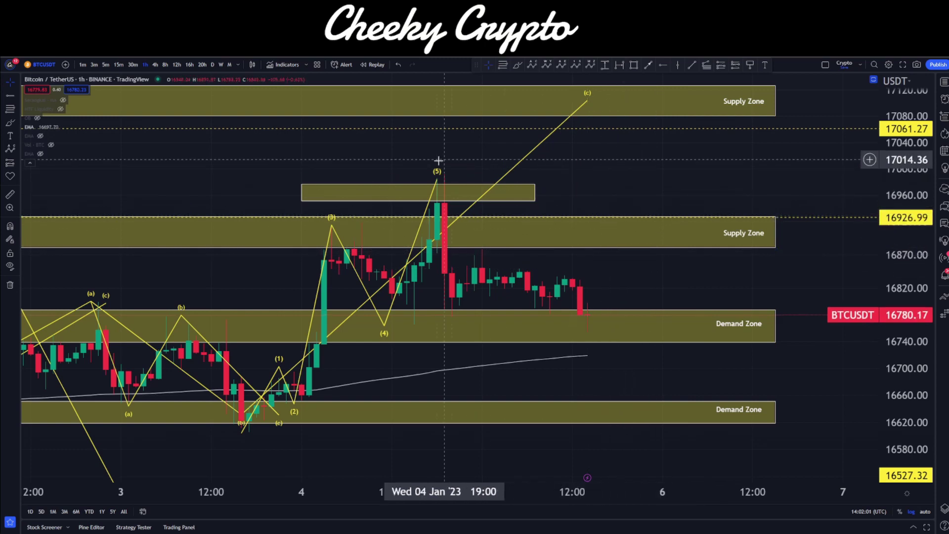
left_click(647, 65)
mouse_move(639, 160)
left_mouse_down()
mouse_move(452, 186)
mouse_move(555, 201)
mouse_move(388, 173)
mouse_move(451, 203)
mouse_move(371, 240)
mouse_move(379, 289)
mouse_move(393, 284)
mouse_move(419, 324)
mouse_move(696, 309)
mouse_move(720, 321)
mouse_move(440, 295)
mouse_move(451, 181)
left_mouse_up()
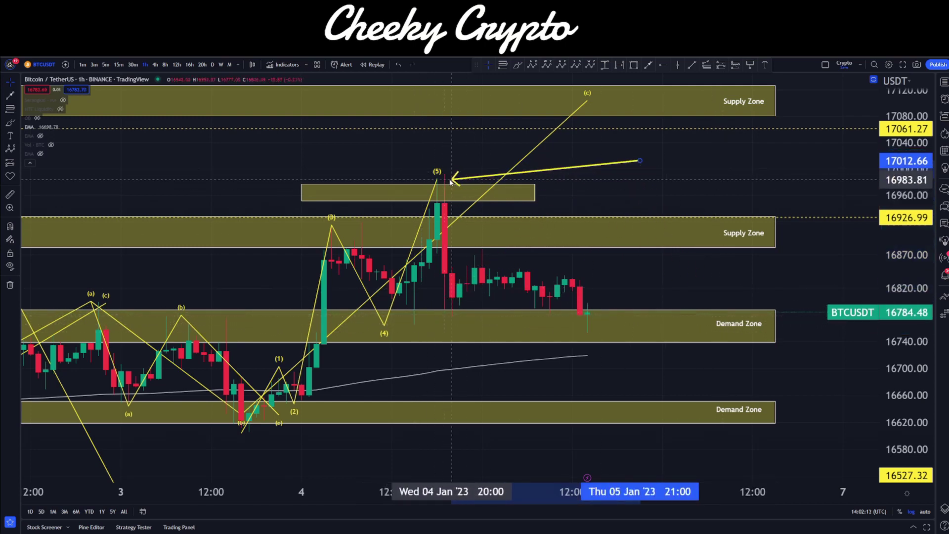
key("Escape")
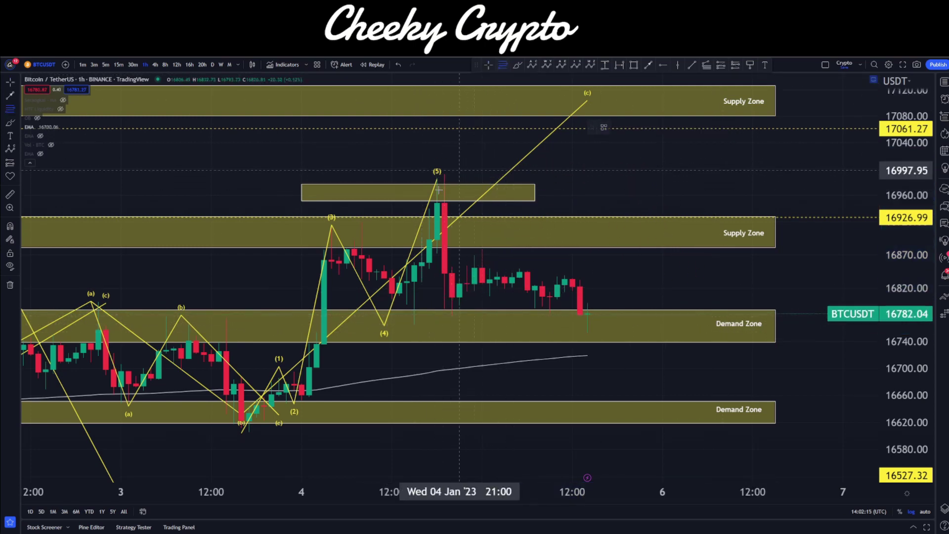
- Draw a Fibonacci retracement from the 16919.00 high after wave (3) to the wave (4) low at 16765.30 and inspect the box below wave (5)
left_click(362, 223)
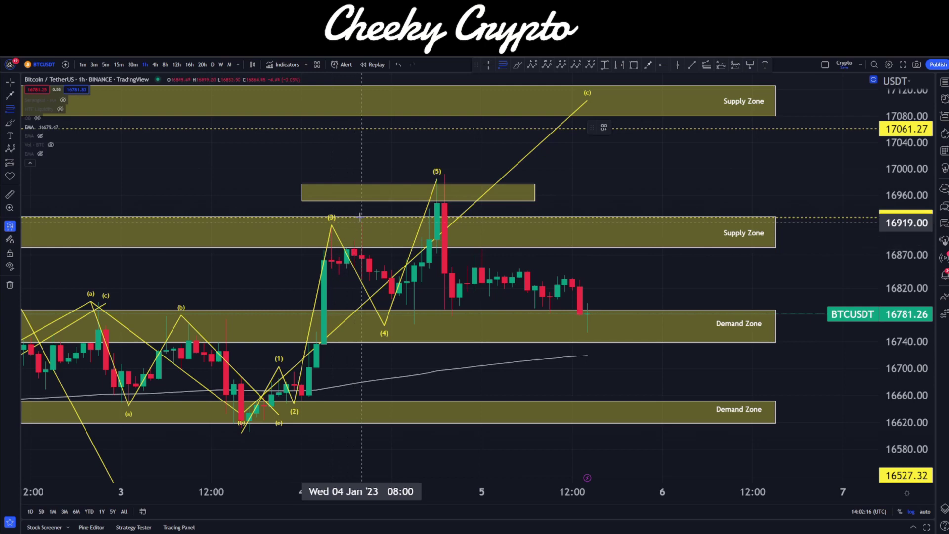
left_click(415, 325)
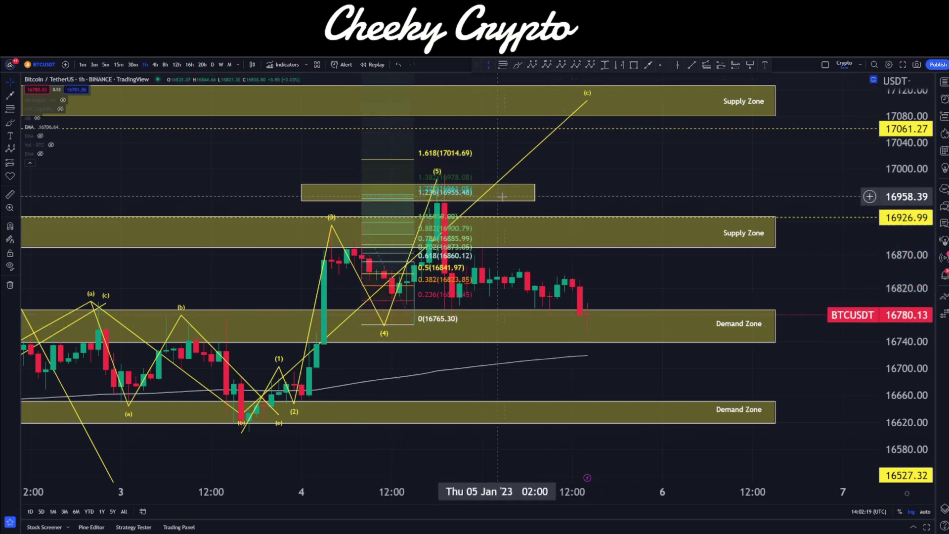
left_click(509, 198)
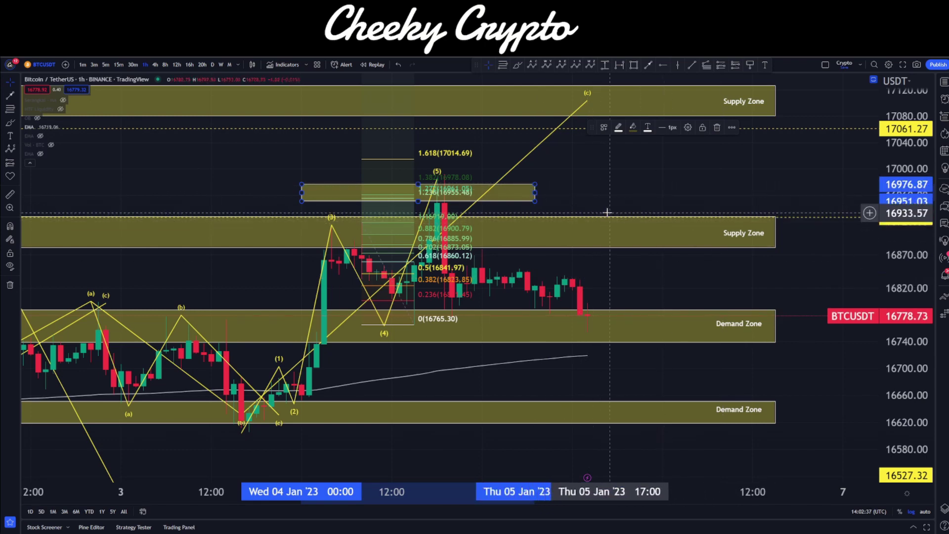
left_click(476, 178)
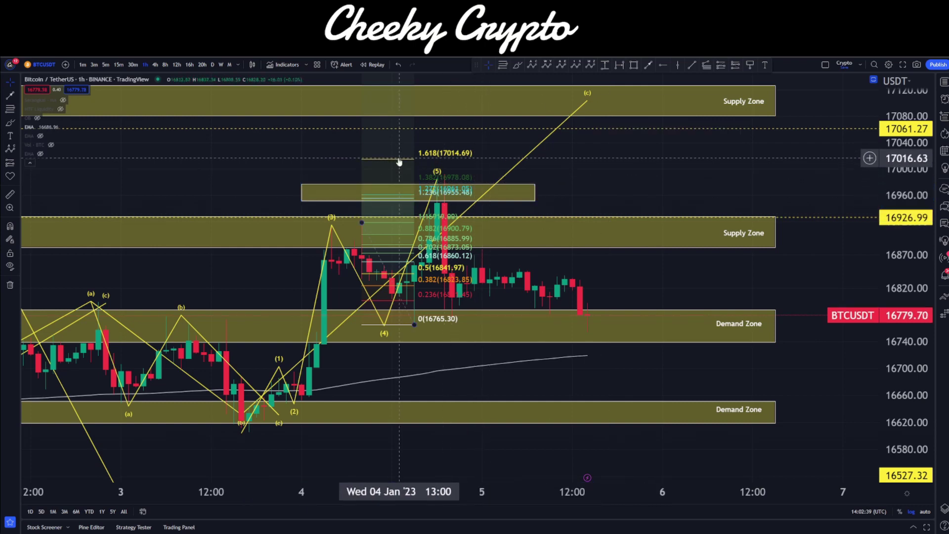
- Delete the Fibonacci retracement drawn between waves (3) and (4)
left_click(398, 160)
key("Delete")
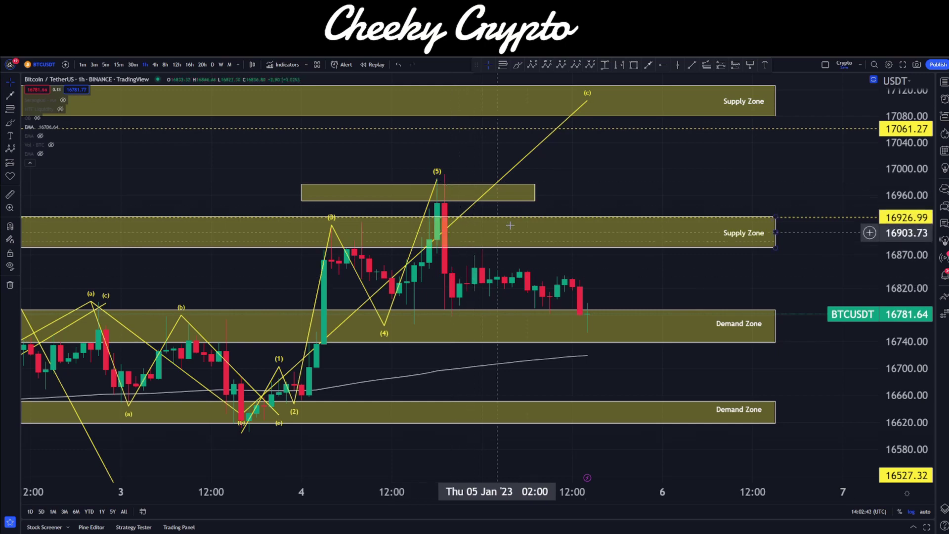
left_click_drag(598, 176, 606, 162)
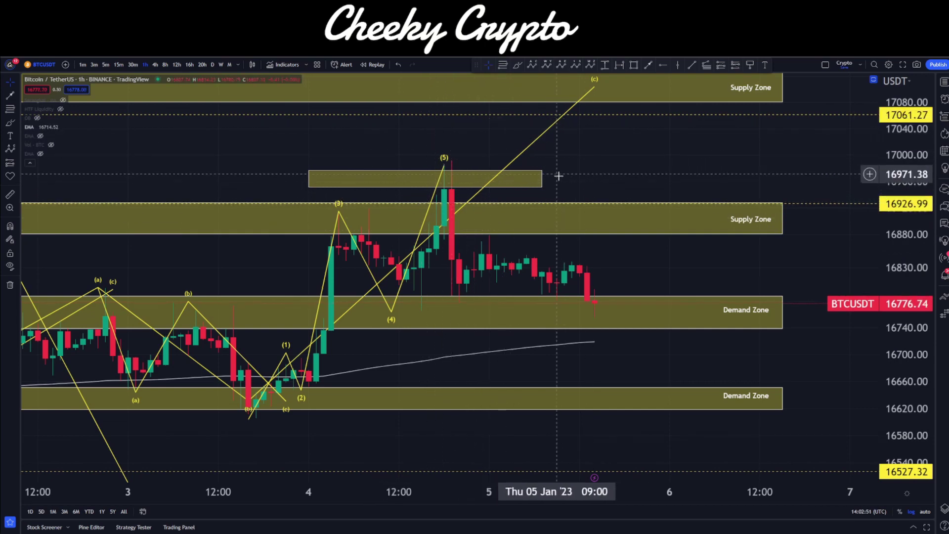
mouse_move(579, 172)
left_mouse_down()
mouse_move(531, 146)
mouse_move(537, 140)
mouse_move(570, 184)
mouse_move(571, 171)
left_mouse_up()
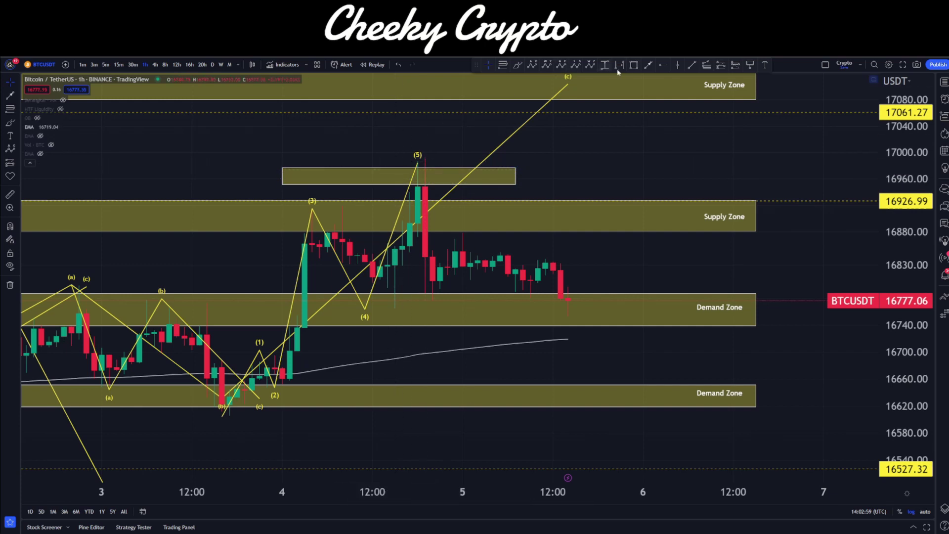
left_click(647, 65)
left_click(177, 171)
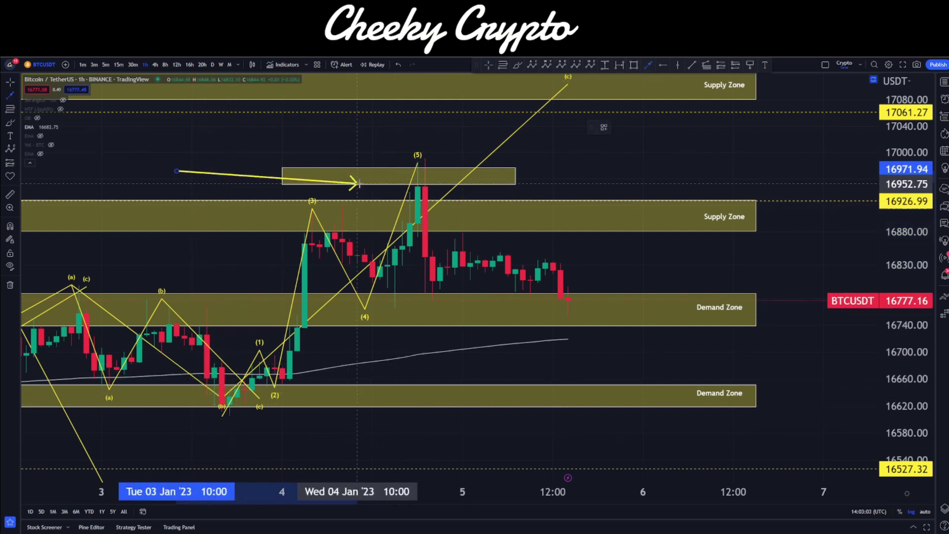
key("Escape")
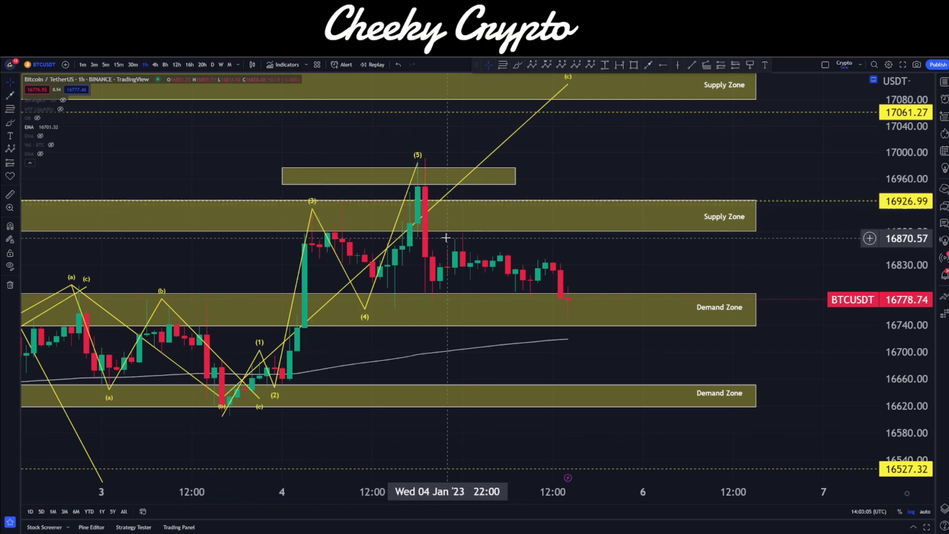
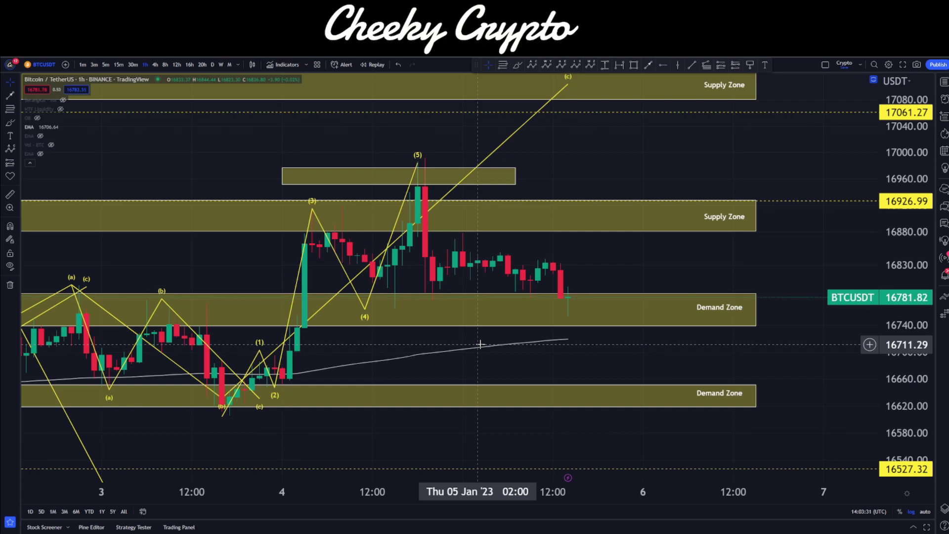
- Delete the small target box drawn across the wave (5) high
left_click_drag(644, 149, 657, 209)
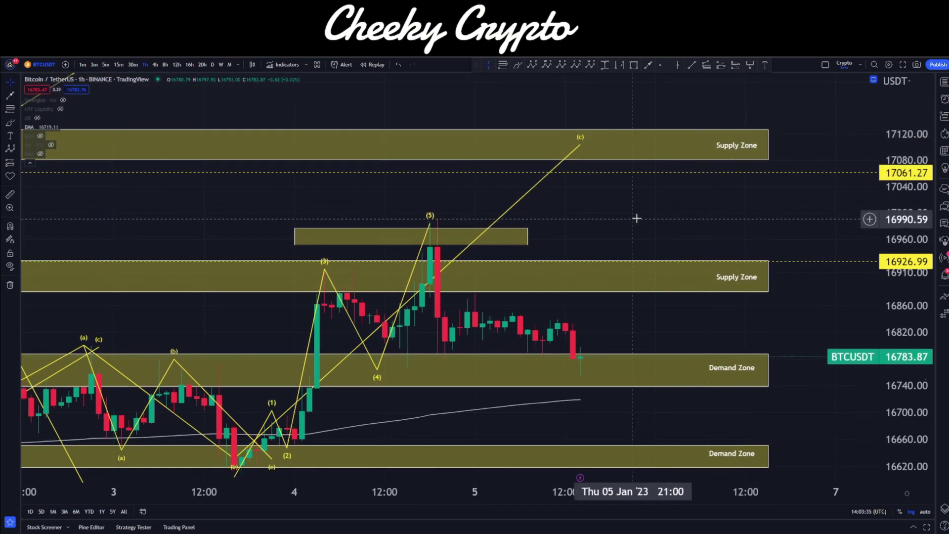
left_click_drag(546, 234, 557, 165)
left_click(540, 168)
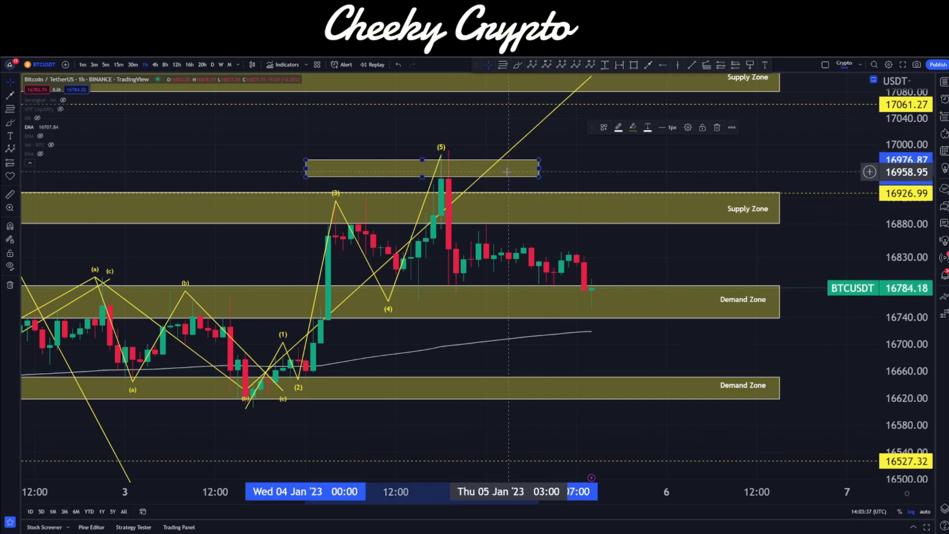
key("Delete")
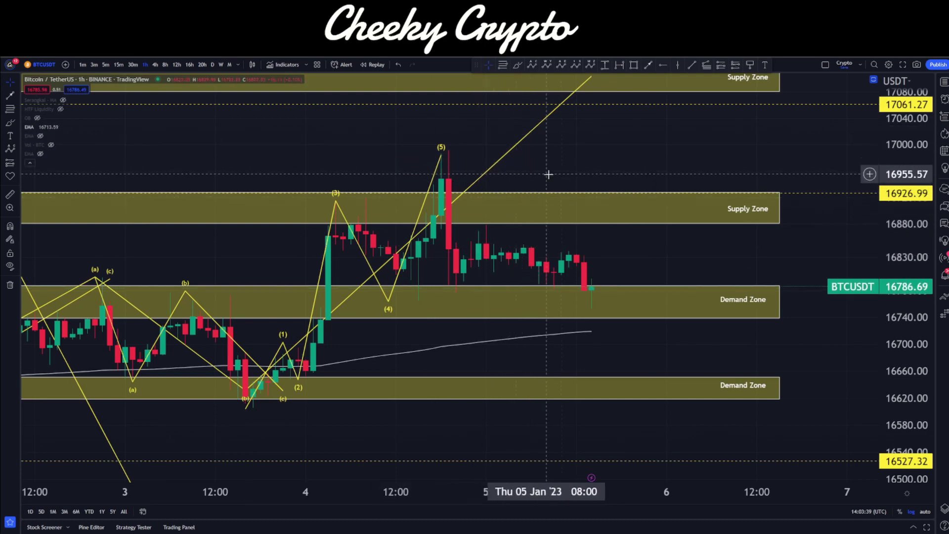
- Draw an (a)(b)(c) correction from the wave (5) high at 16993.42, with (a) at 16778.17, (b) at 16886.86 and (c) at about 16676
left_click_drag(561, 167, 580, 160)
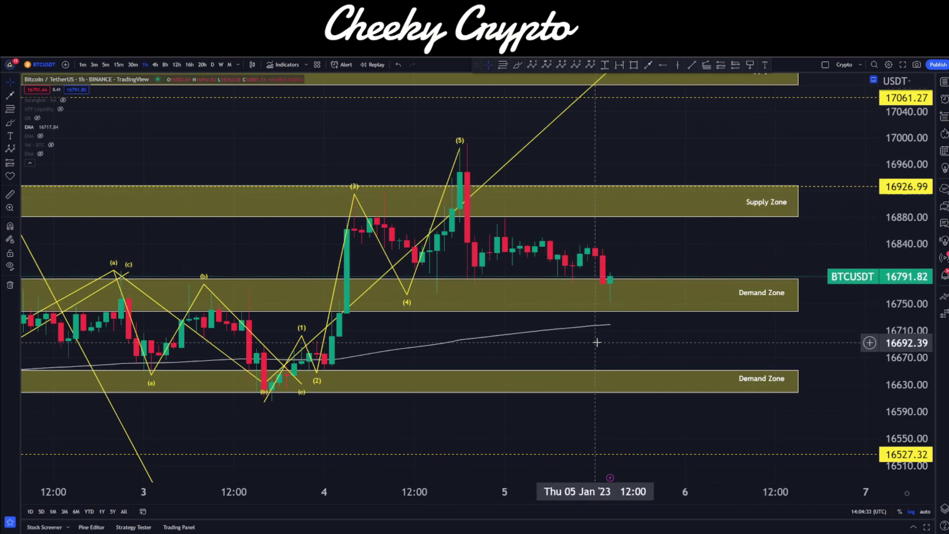
left_click(532, 64)
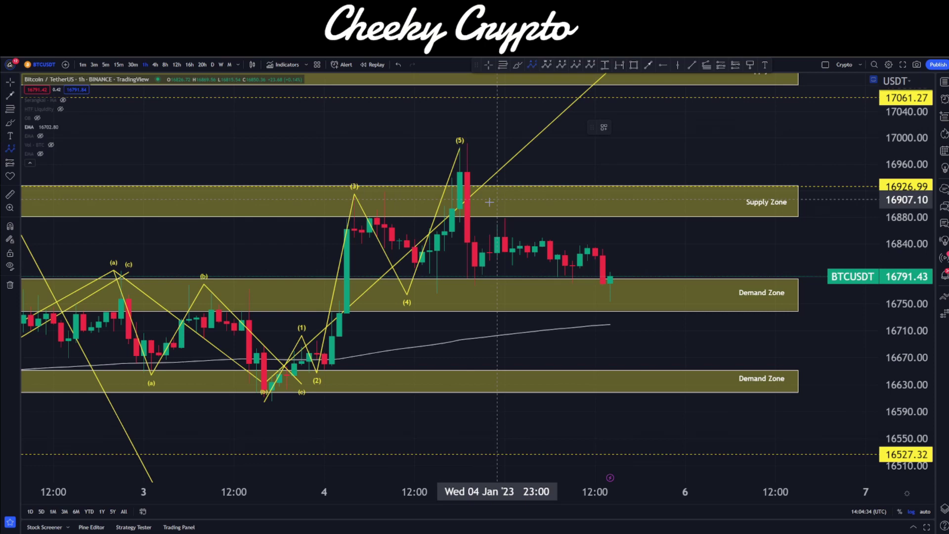
left_click(470, 156)
left_click(489, 285)
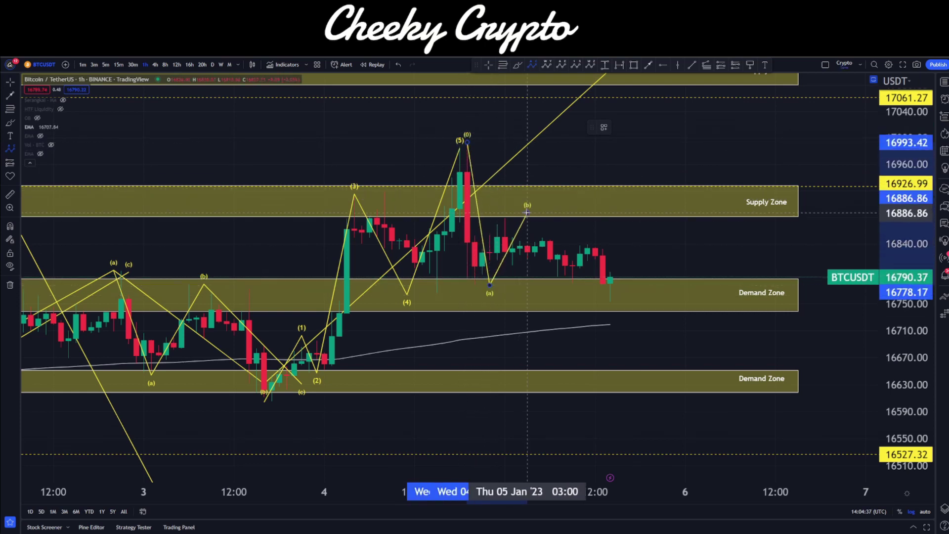
left_click(527, 212)
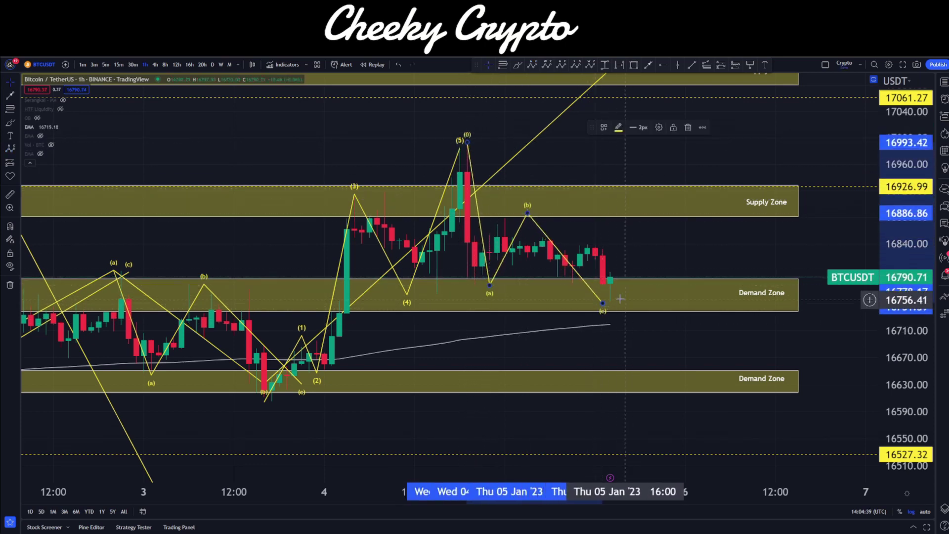
left_click(617, 353)
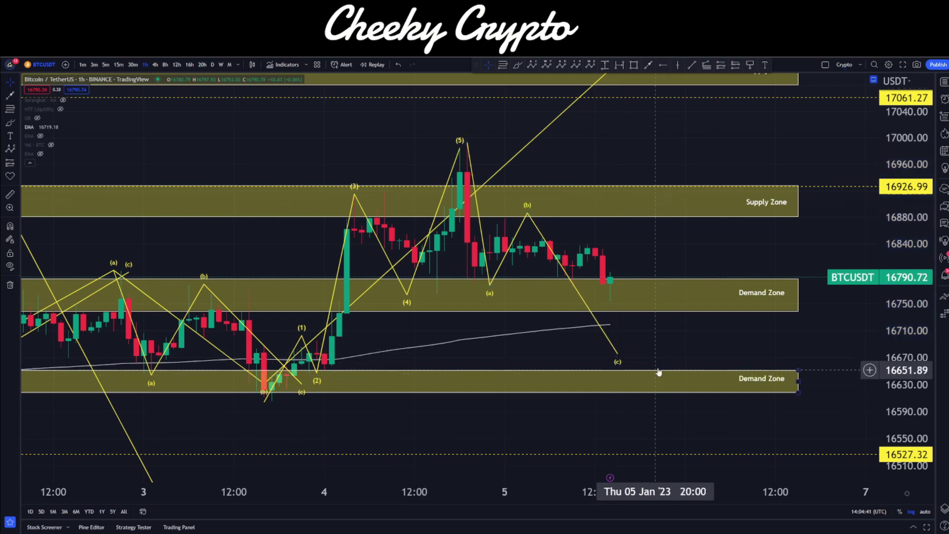
- Move the Demand Zone labels within their bands to line up beneath the Supply Zone label
left_click_drag(661, 355, 683, 339)
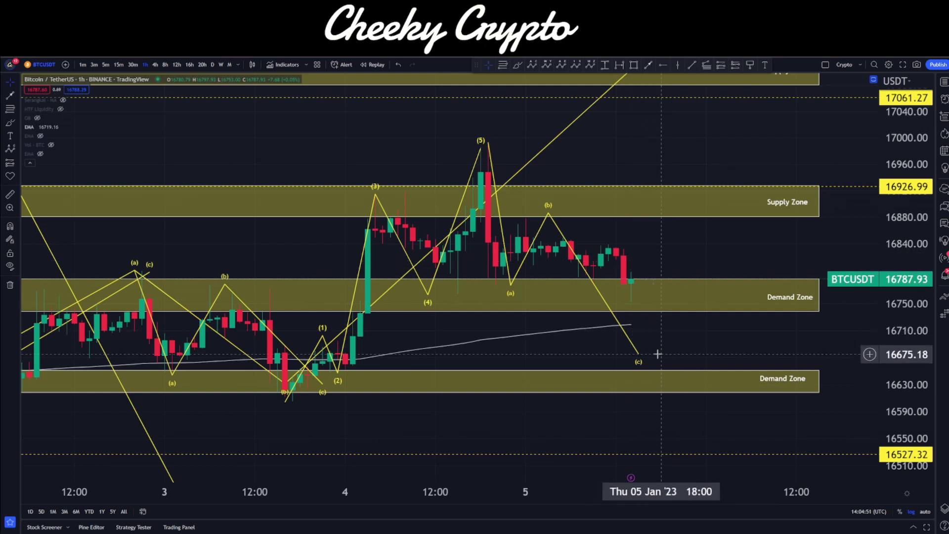
mouse_move(766, 378)
left_mouse_down()
mouse_move(656, 383)
mouse_move(764, 382)
left_mouse_up()
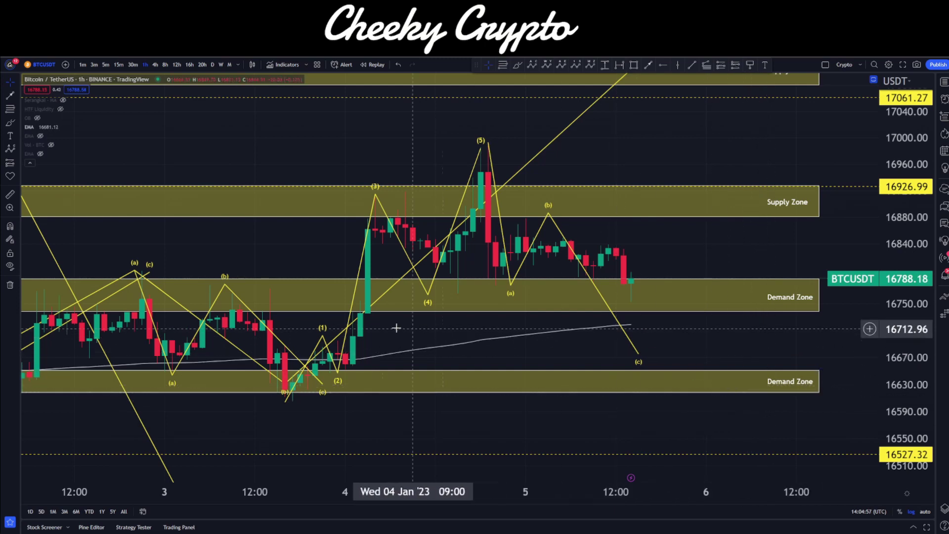
- Examine the new correction against the earlier wave counts, the demand zones and the upper supply zone
scroll(425, 320, "down", 3)
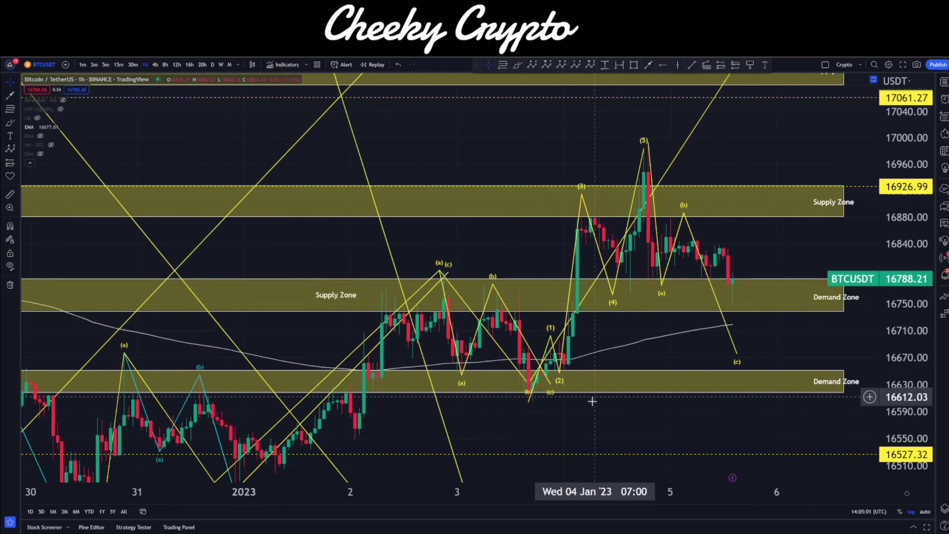
scroll(604, 385, "up", 3)
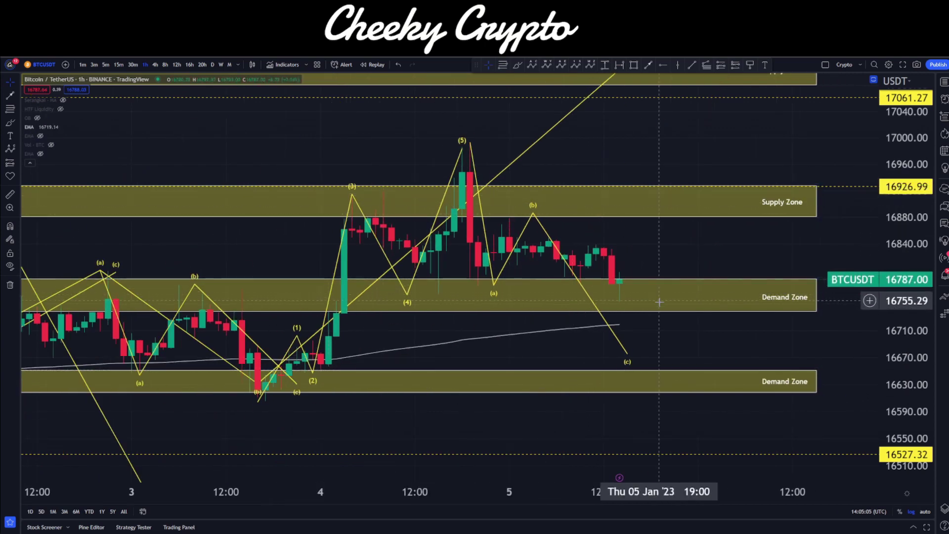
scroll(321, 343, "down", 3)
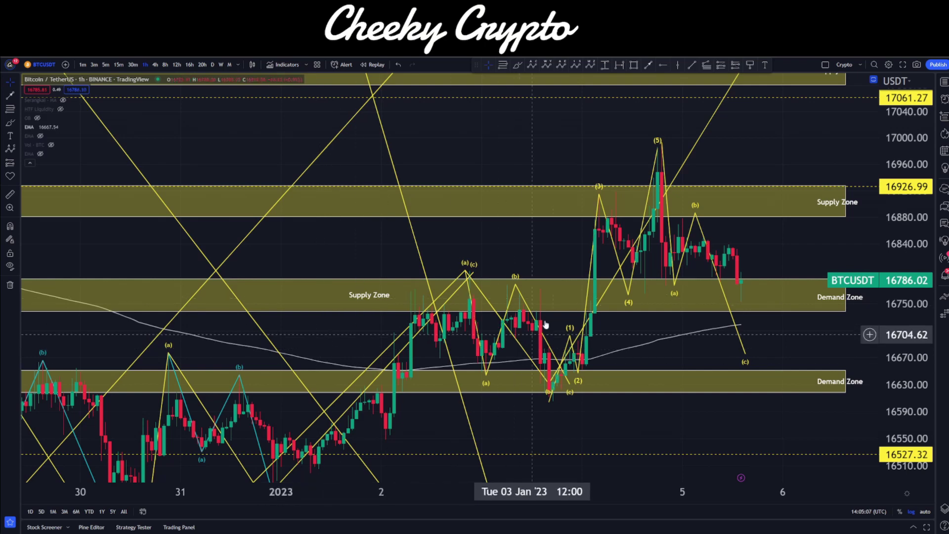
scroll(657, 322, "up", 3)
left_click_drag(672, 329, 441, 259)
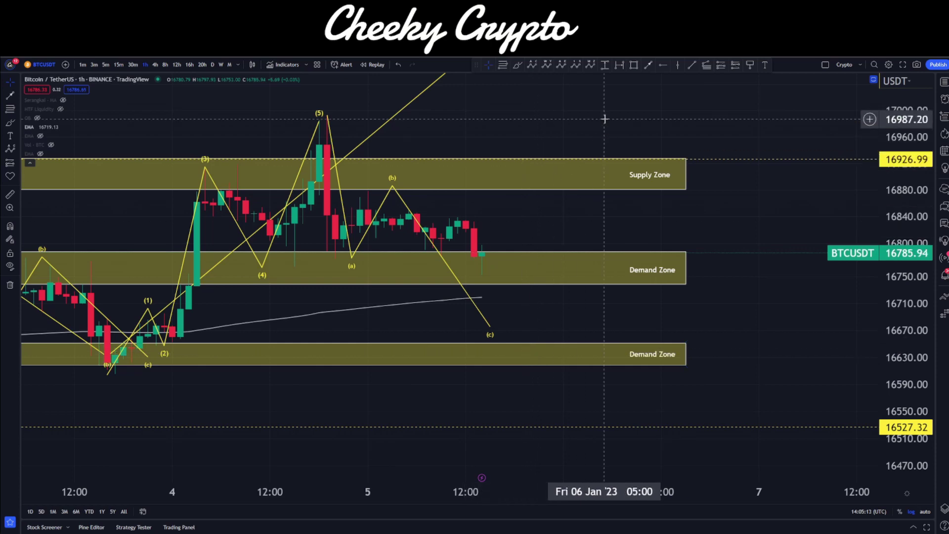
left_click_drag(605, 120, 603, 269)
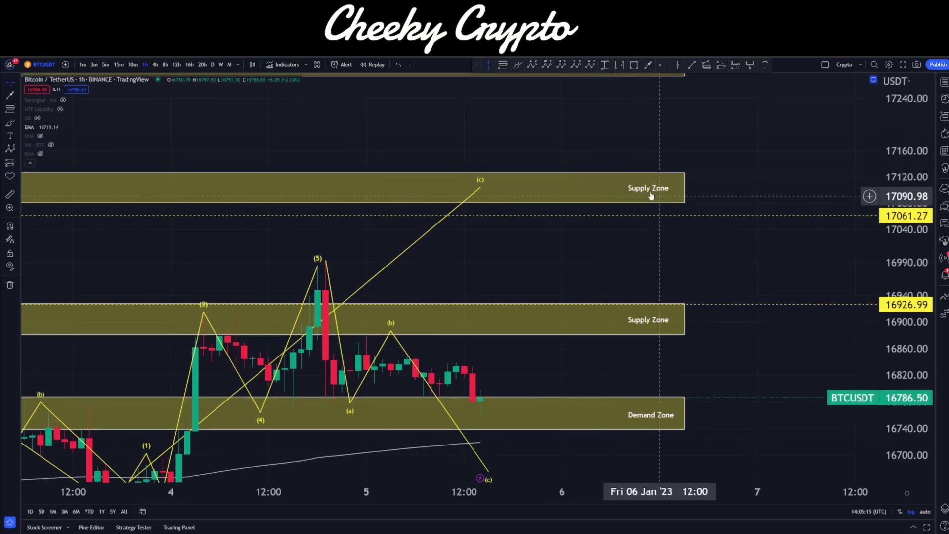
left_click_drag(591, 269, 649, 162)
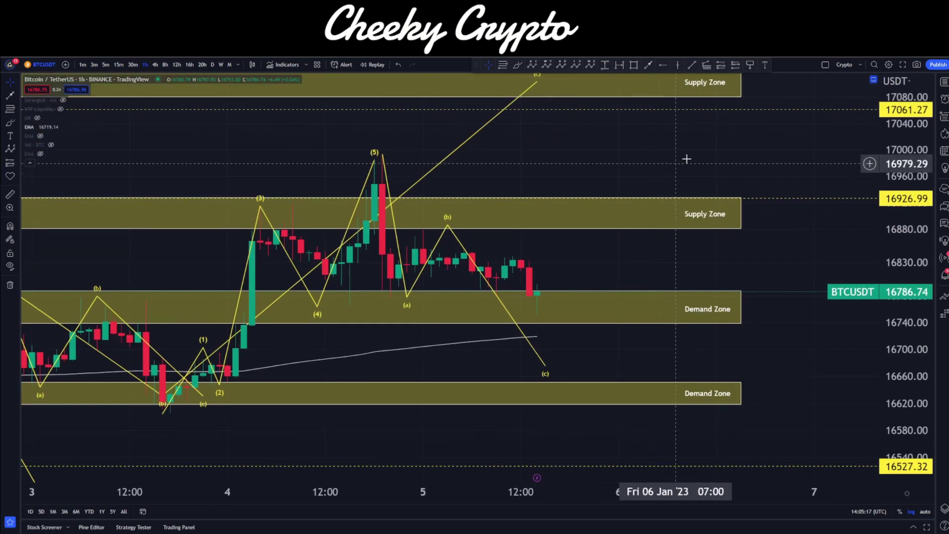
- Draw a five-wave impulse from 16657.25 beside the projected (c) low, with wave (1) at 16801.81 and wave (5) in the upper Supply Zone
left_click_drag(913, 144, 912, 242)
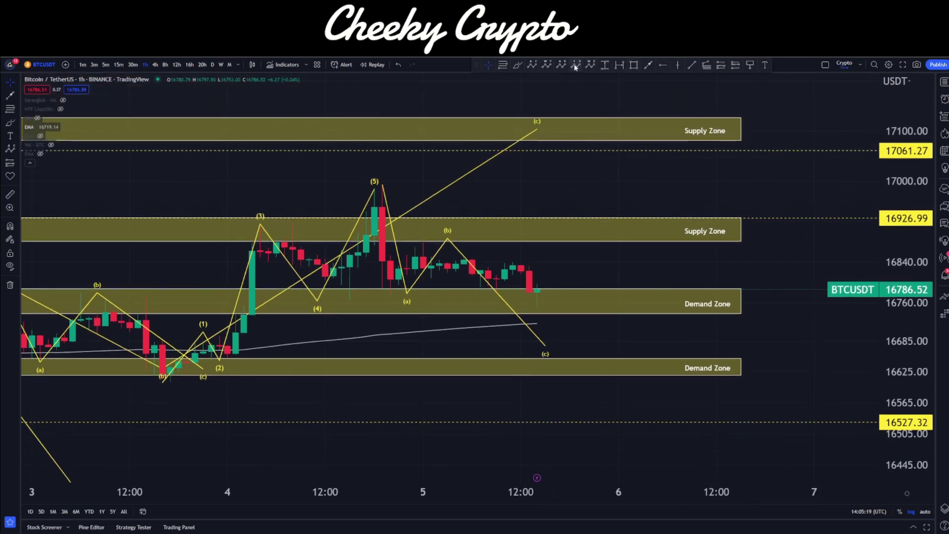
left_click(586, 281)
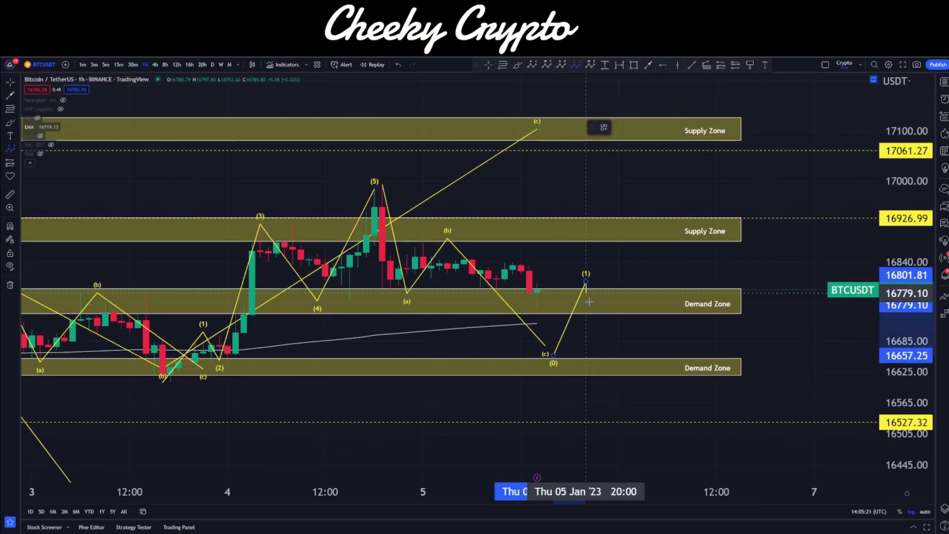
left_click(601, 322)
left_click(651, 167)
left_click(667, 209)
left_click(690, 119)
left_click(744, 157)
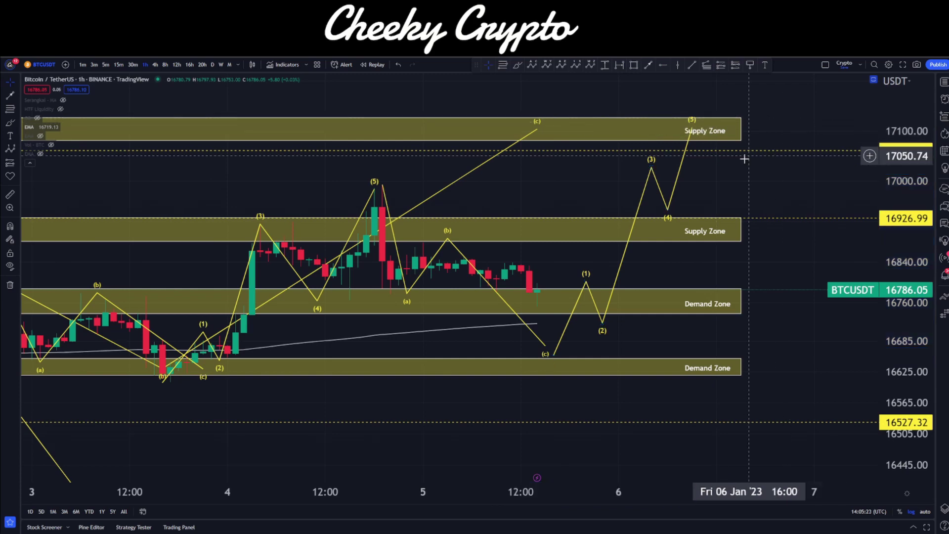
- Check the larger supply zone above 17220, and delete the projected five-wave impulse
left_click_drag(642, 113, 656, 281)
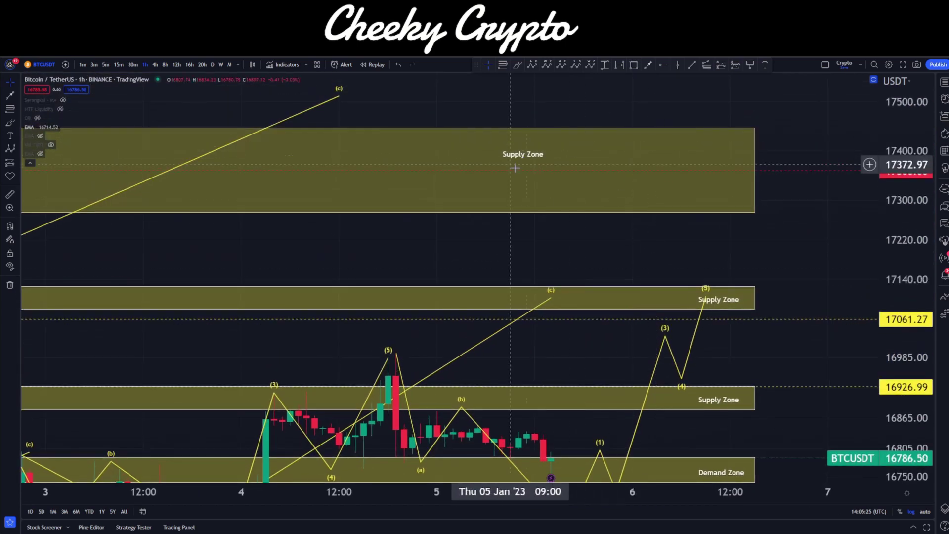
scroll(617, 164, "down", 5)
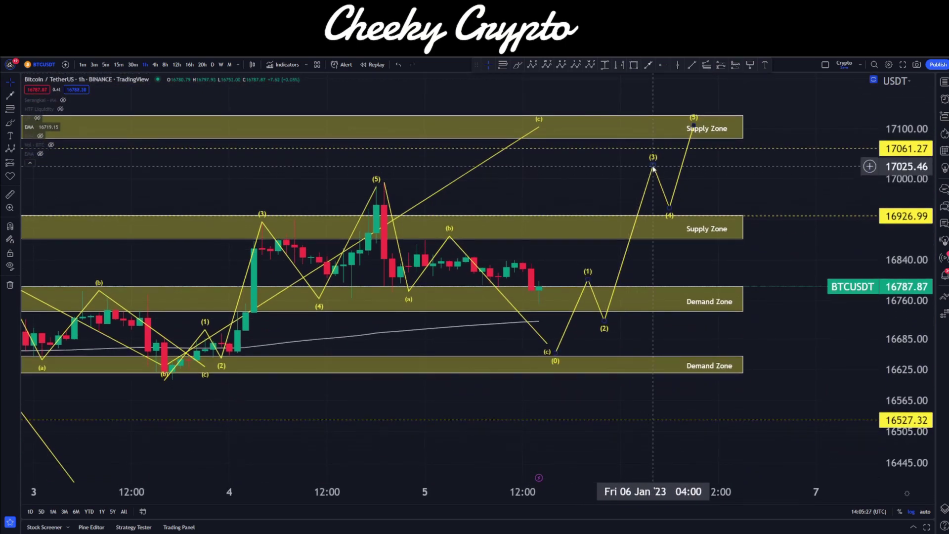
left_click(653, 167)
key("Delete")
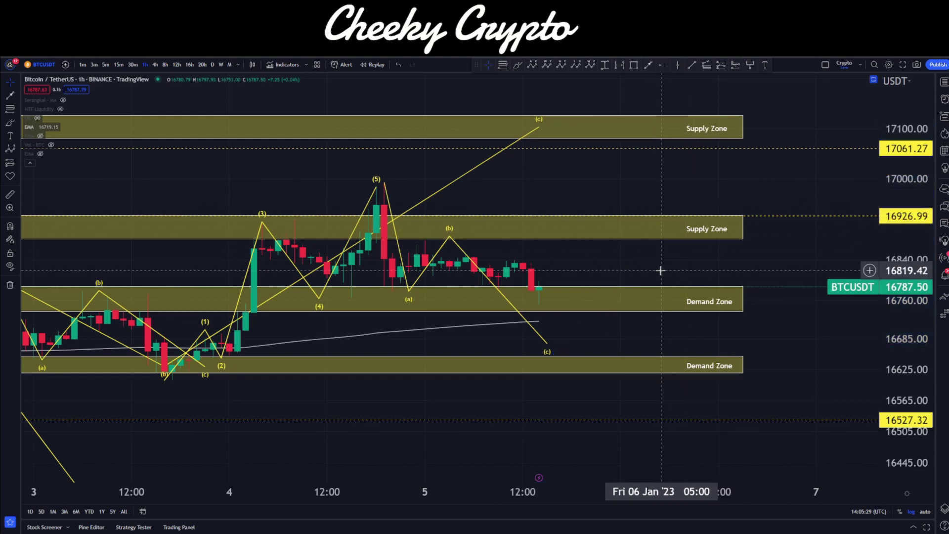
- Draw a Fibonacci retracement of the whole advance from the 16605.28 low to the 16991.87 high at wave (5)
mouse_move(660, 269)
left_mouse_down()
mouse_move(700, 214)
mouse_move(705, 238)
left_mouse_up()
scroll(705, 238, "down", 5)
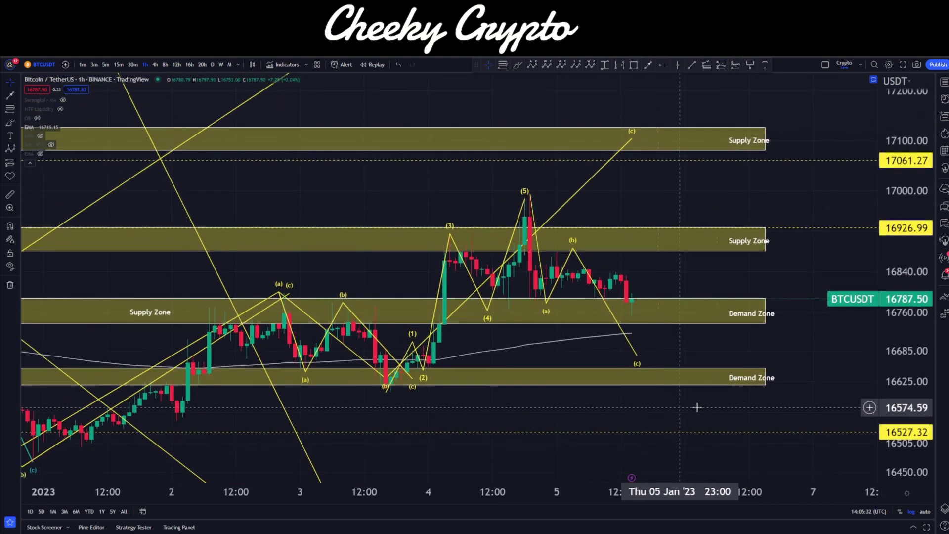
left_click_drag(904, 423, 905, 360)
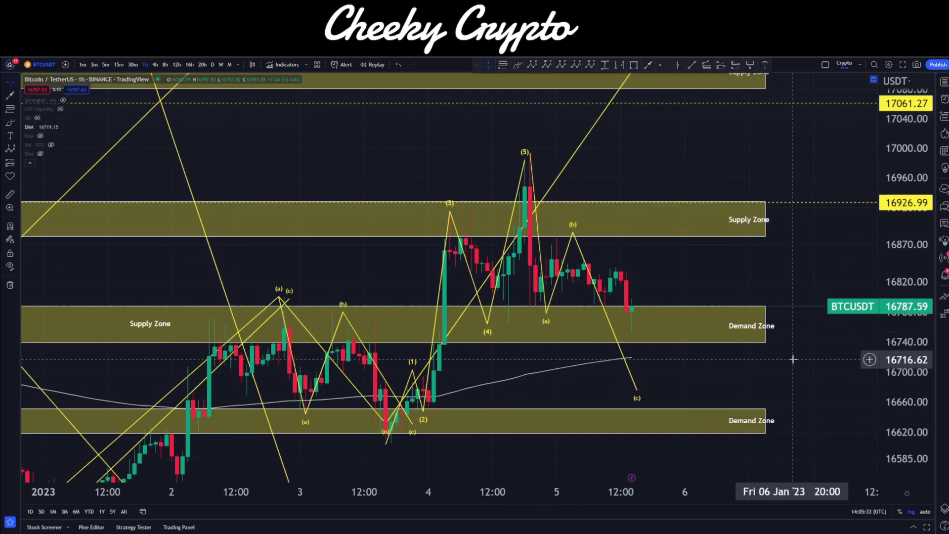
left_click_drag(795, 362, 762, 312)
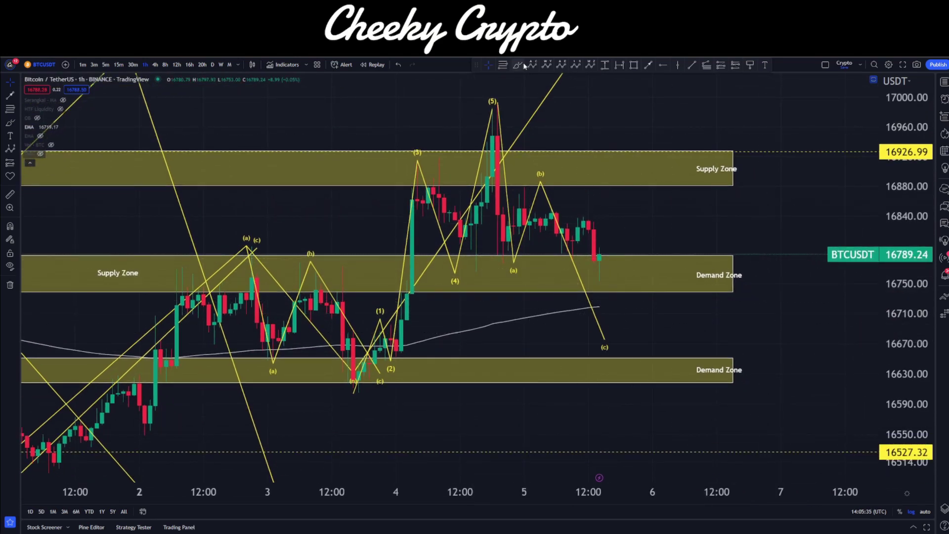
left_click(495, 96)
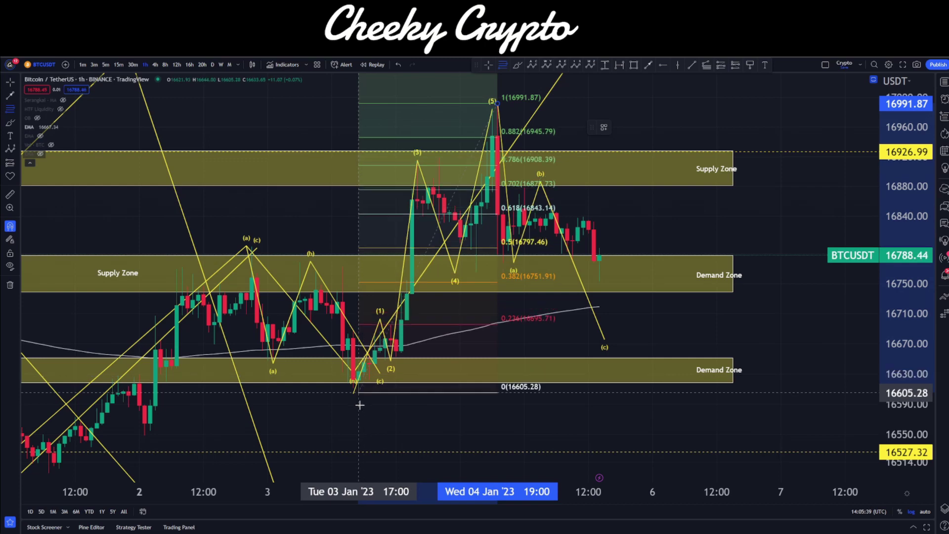
key("Escape")
left_click(504, 66)
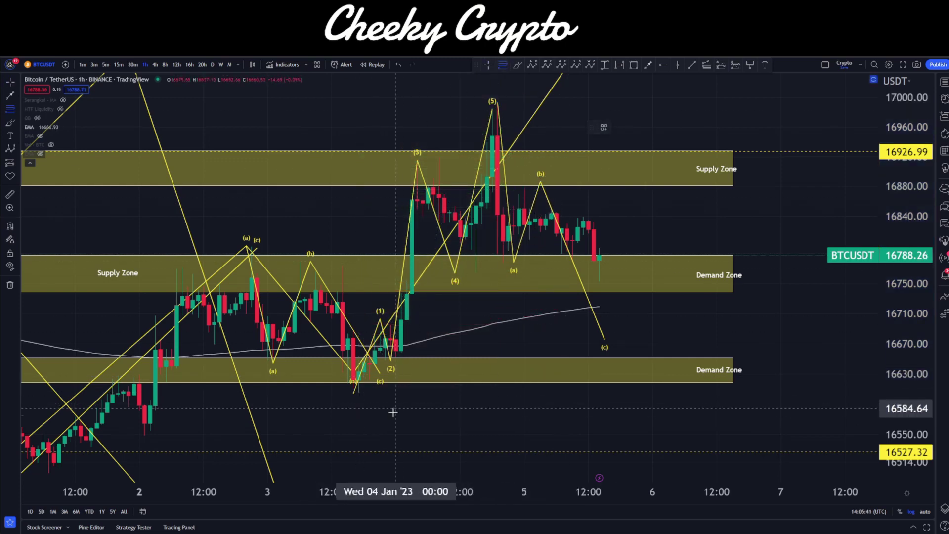
left_click(357, 410)
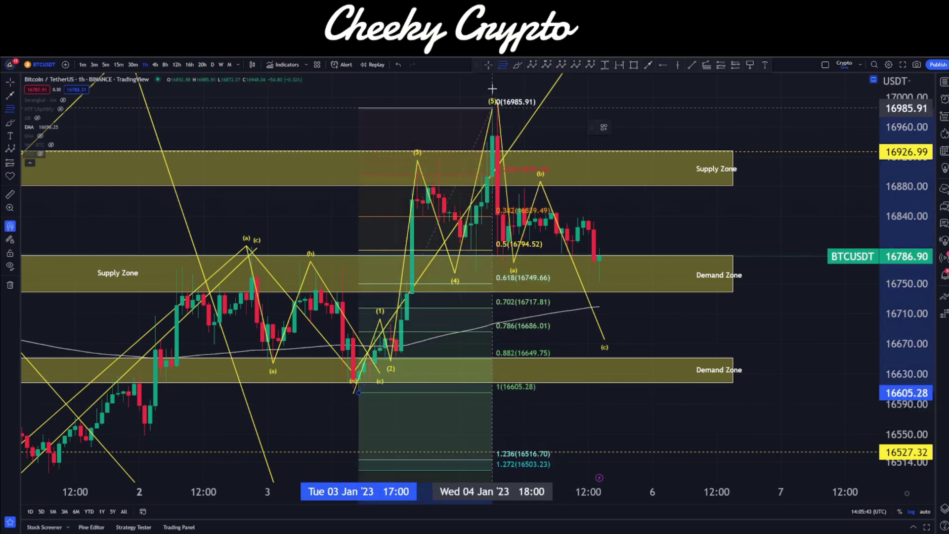
left_click(525, 110)
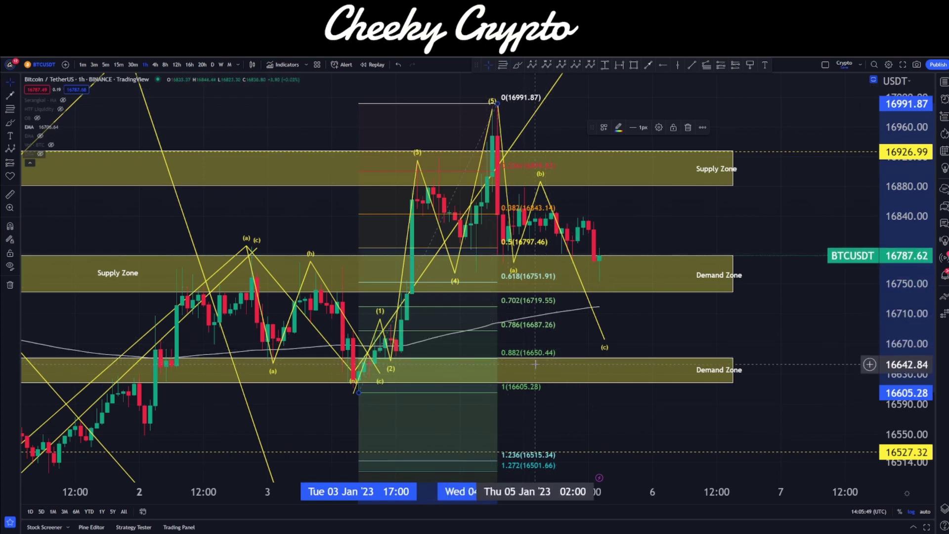
- Draw an arrow pointing at the 0.882 retracement level at 16650.44 and reposition its tip around the lower Demand Zone
left_click(648, 65)
left_click(769, 335)
left_click(563, 351)
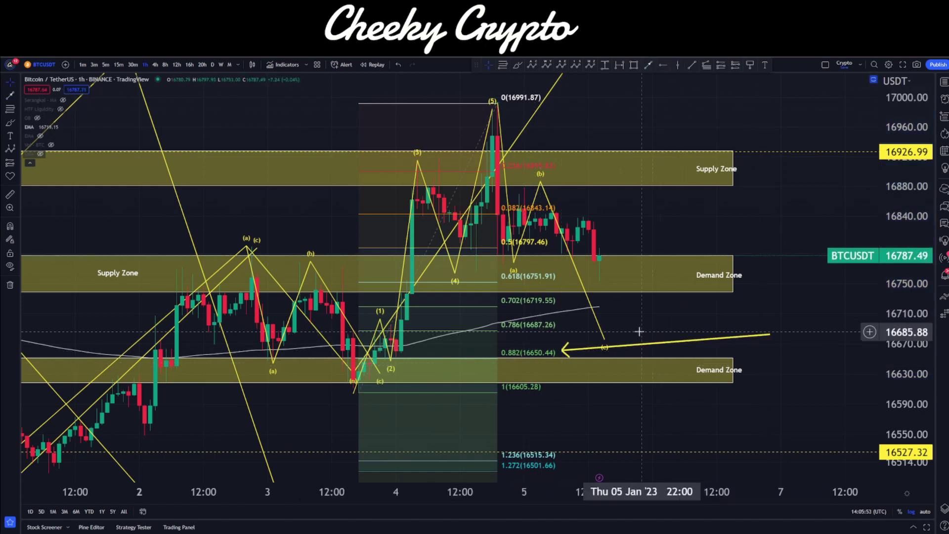
left_click_drag(563, 352, 551, 342)
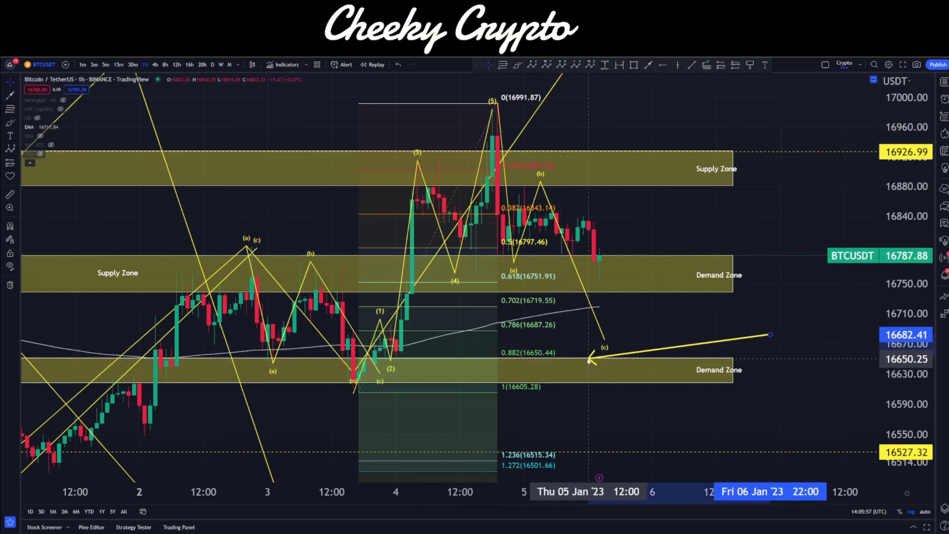
left_click_drag(592, 344, 533, 372)
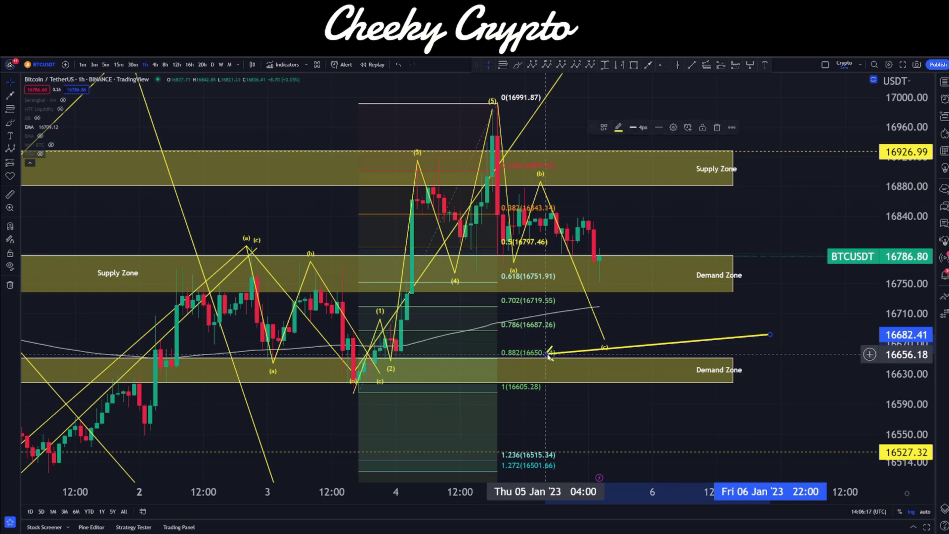
- Delete the arrow and the Fibonacci retracement of the advance
key("Escape")
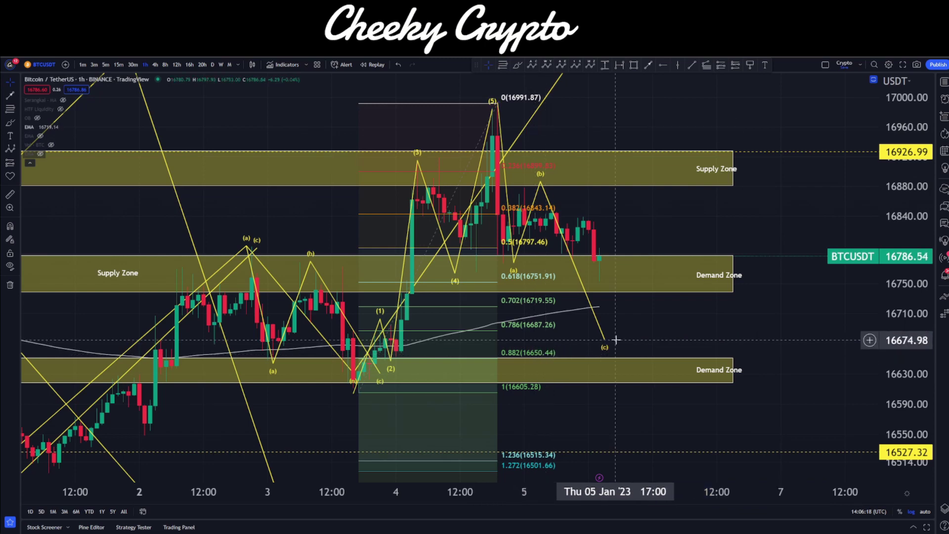
left_click(433, 107)
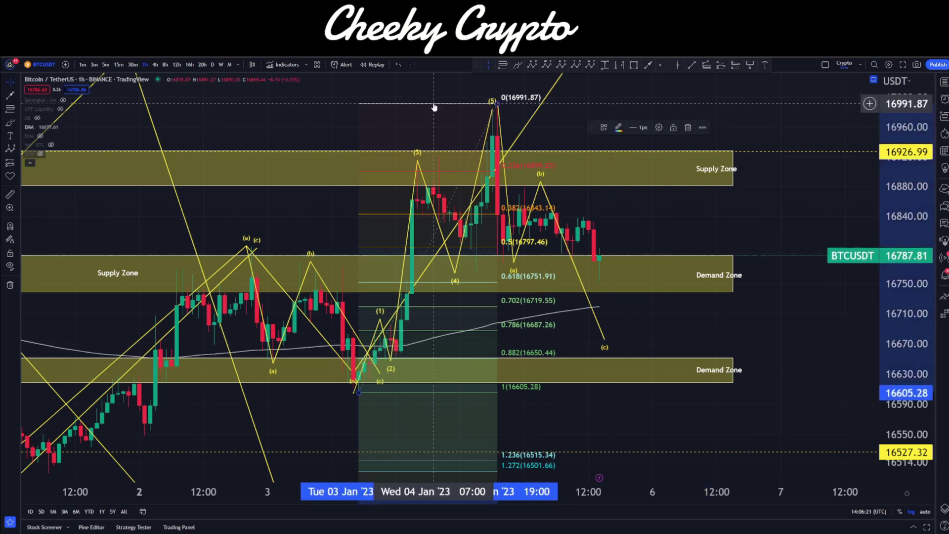
key("Delete")
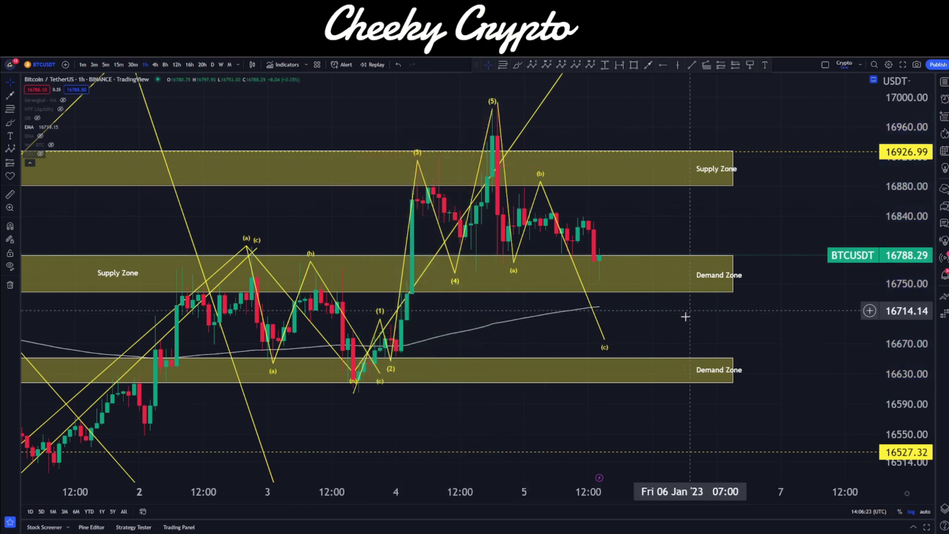
- Draw a Fibonacci retracement of wave (a) from 16777.00 to 16991.87, shift it to start at 16877.35 near wave (b), and delete it
left_click(502, 65)
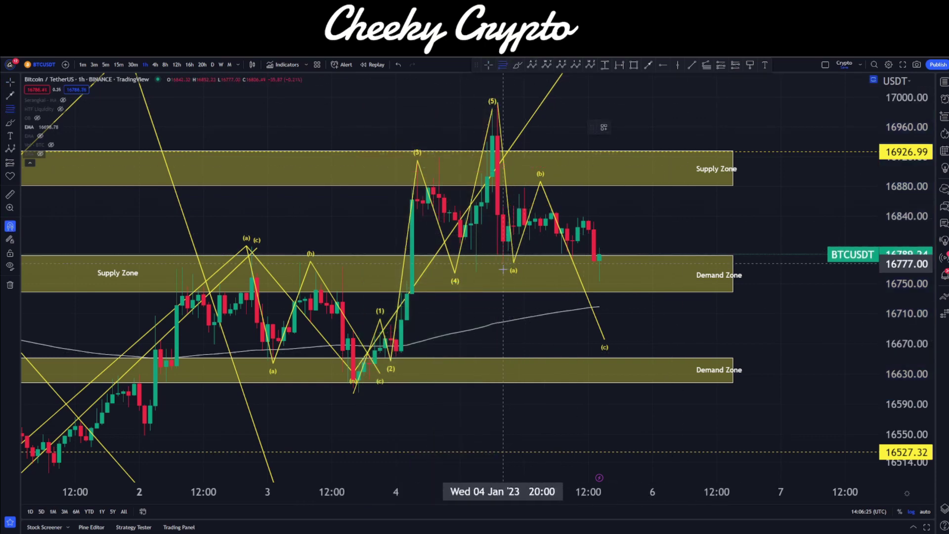
left_click(502, 263)
left_click(498, 103)
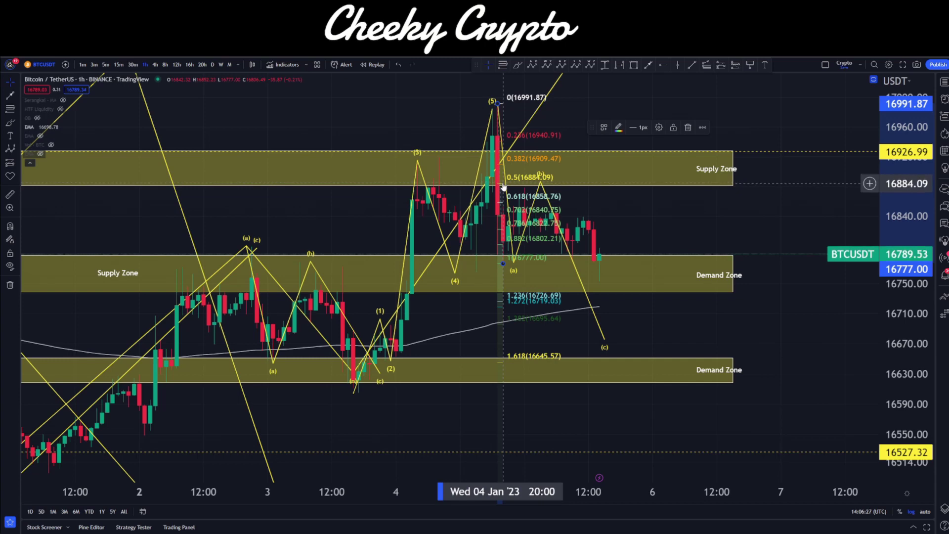
left_click_drag(503, 187, 525, 268)
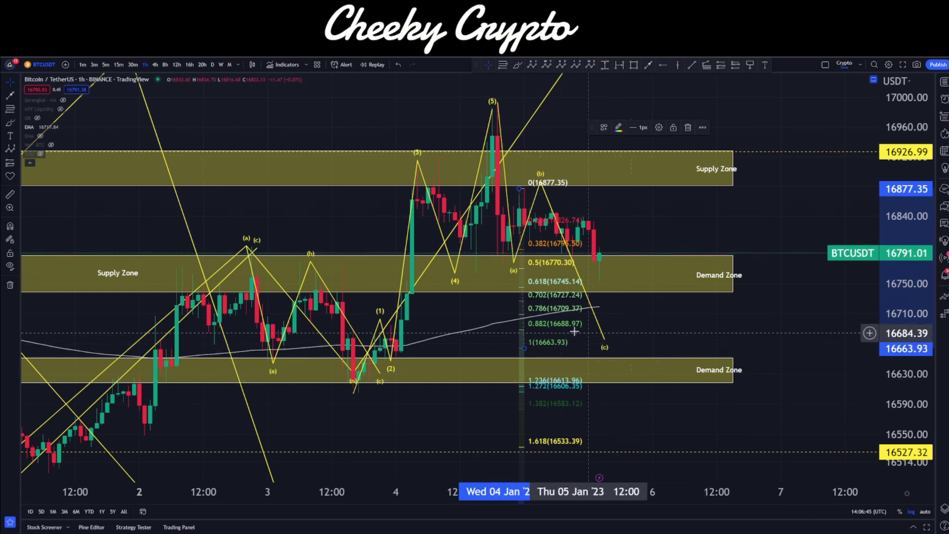
key("Delete")
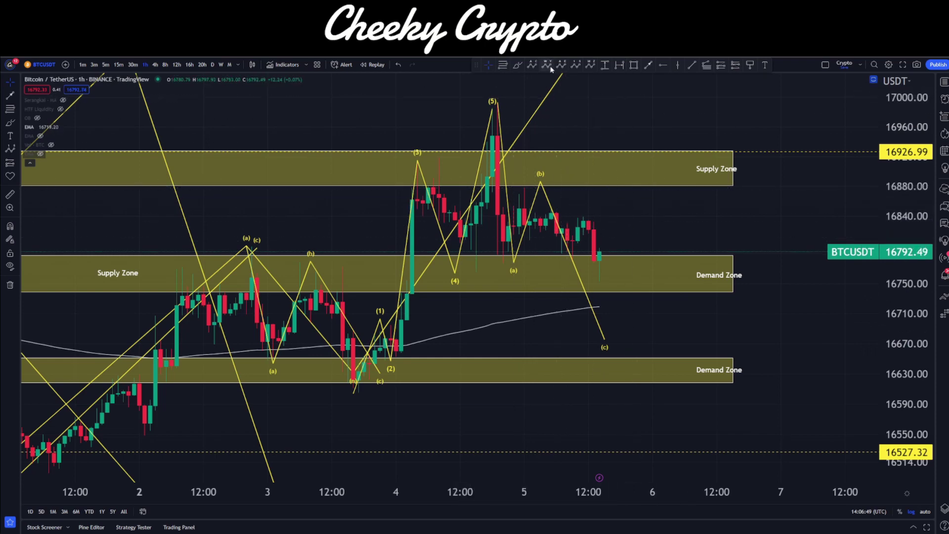
- Draw an ABC correction from 16880.69 through (a) at 16772.29 and (b) at 16843.14 to (c) at 16734.99
left_click(532, 65)
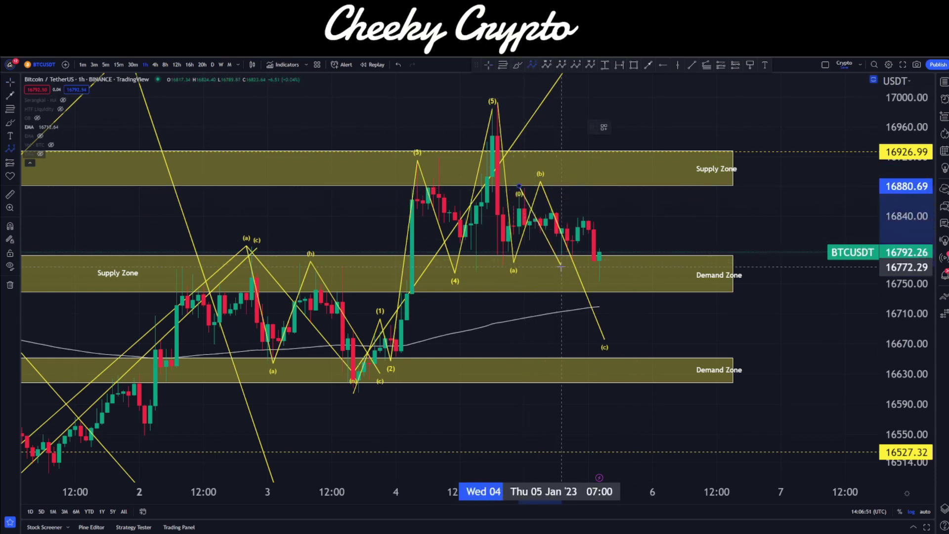
left_click(583, 214)
left_click(608, 294)
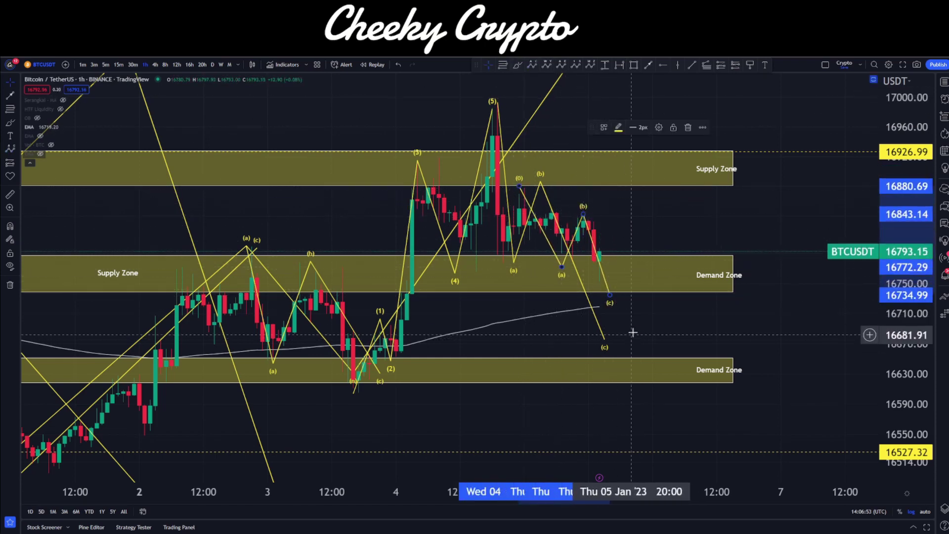
- Draw a rising ABC correction from 16725.55 through (a) at 16775.28 and (b) at 16744.93 to (c) at 16816.66
left_click(532, 65)
left_click(609, 302)
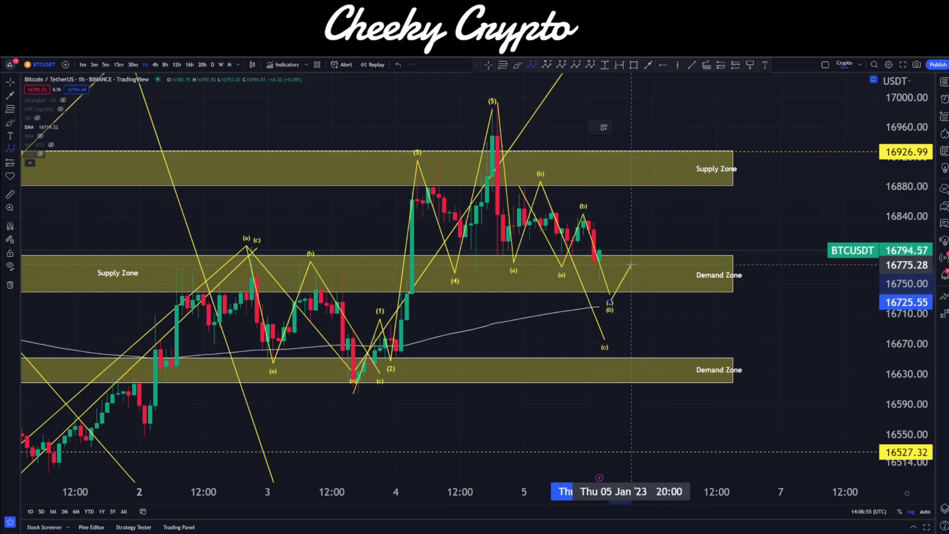
left_click(631, 265)
left_click(642, 286)
left_click(663, 233)
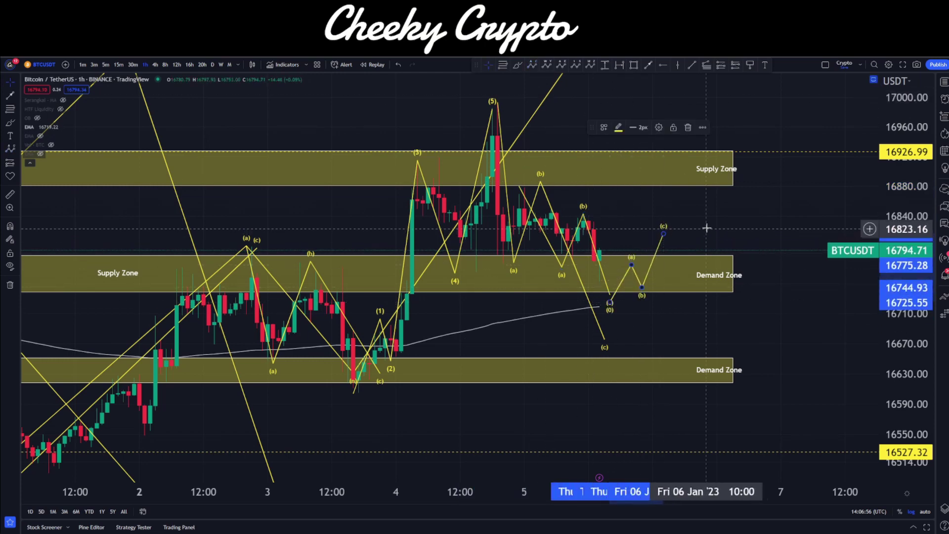
- Draw a falling ABC correction from 16815.67 through (a) at 16711.66 and (b) at 16738.47 to (c) at about 16657
left_click(536, 65)
left_click(679, 312)
left_click(689, 292)
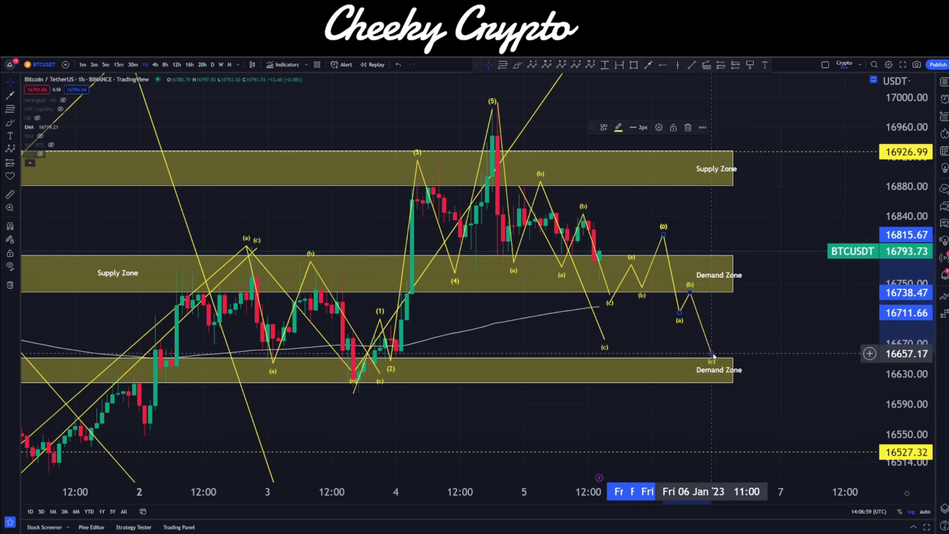
left_click(711, 353)
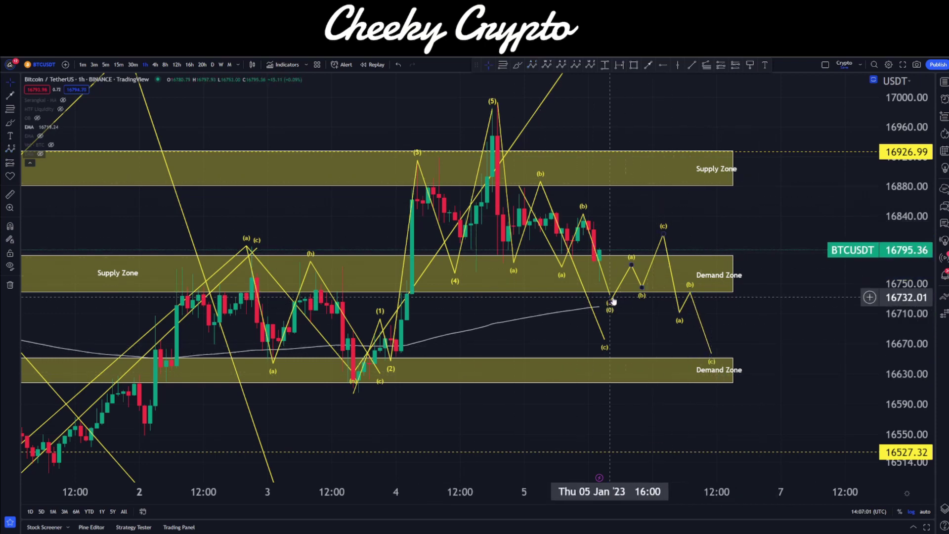
- Delete the three projected ABC corrections around the current price, keeping the original (a)(b)(c) after wave (5)
left_click(663, 239)
key("Delete")
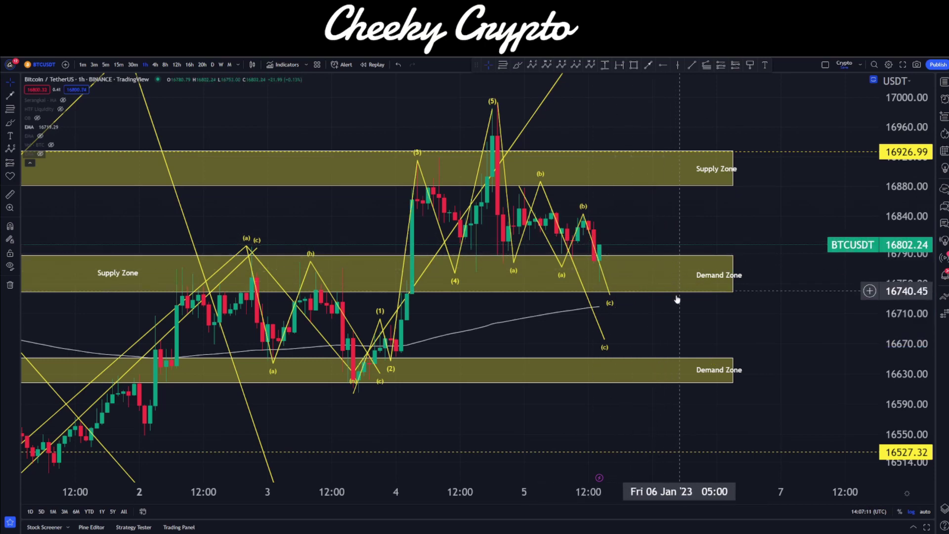
left_click(583, 218)
key("Delete")
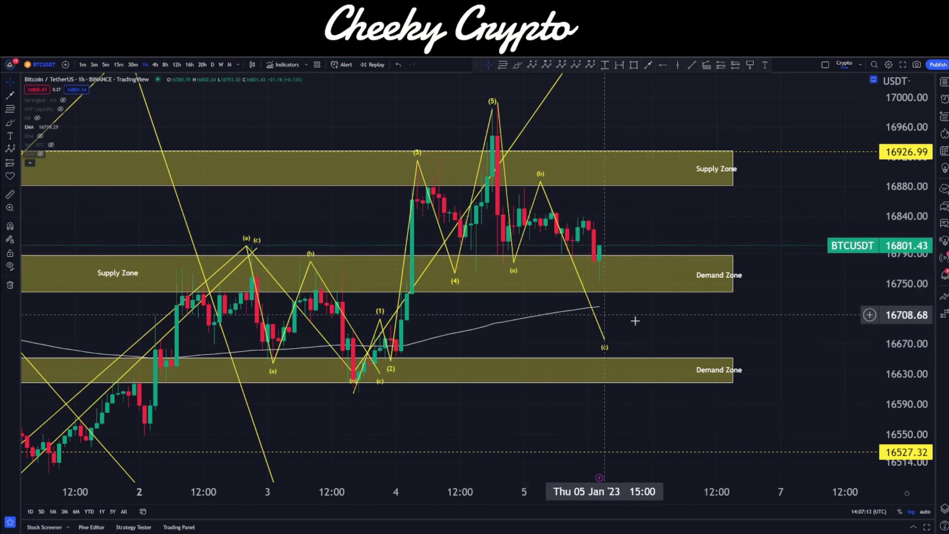
- Examine the price and the (a)(b)(c) correction against the nearby demand zones and the supply zones around 16926.99 and 17061.27
left_click_drag(765, 215, 720, 208)
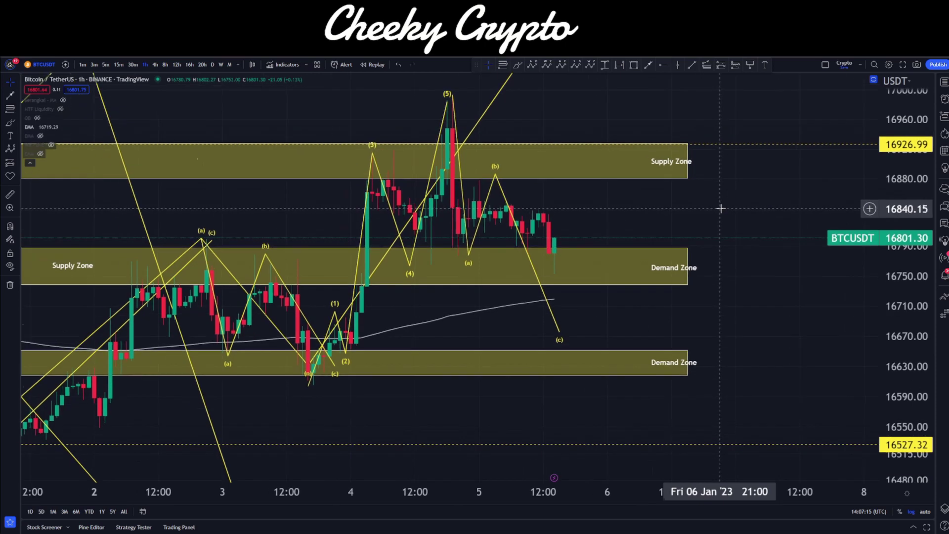
scroll(720, 208, "down", 5)
left_click_drag(880, 187, 899, 268)
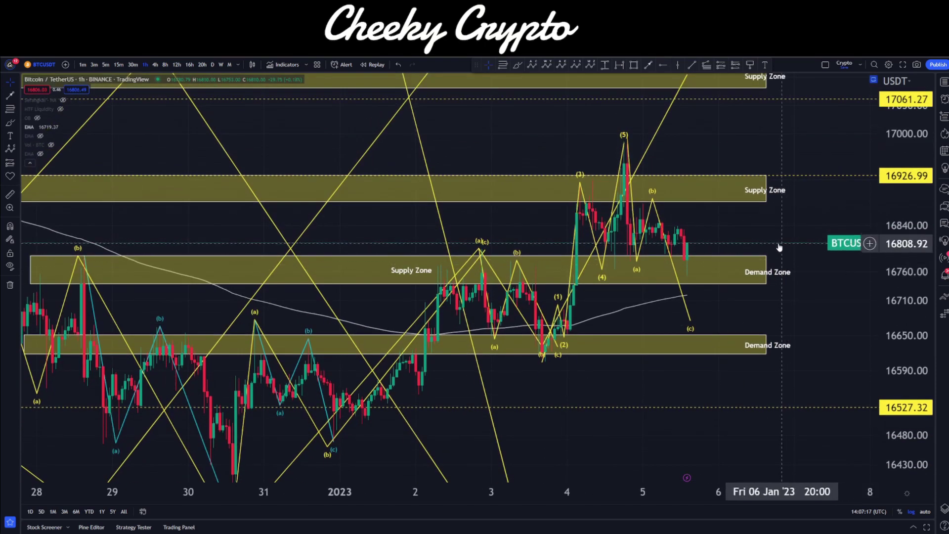
scroll(778, 247, "up", 1)
scroll(771, 247, "up", 2)
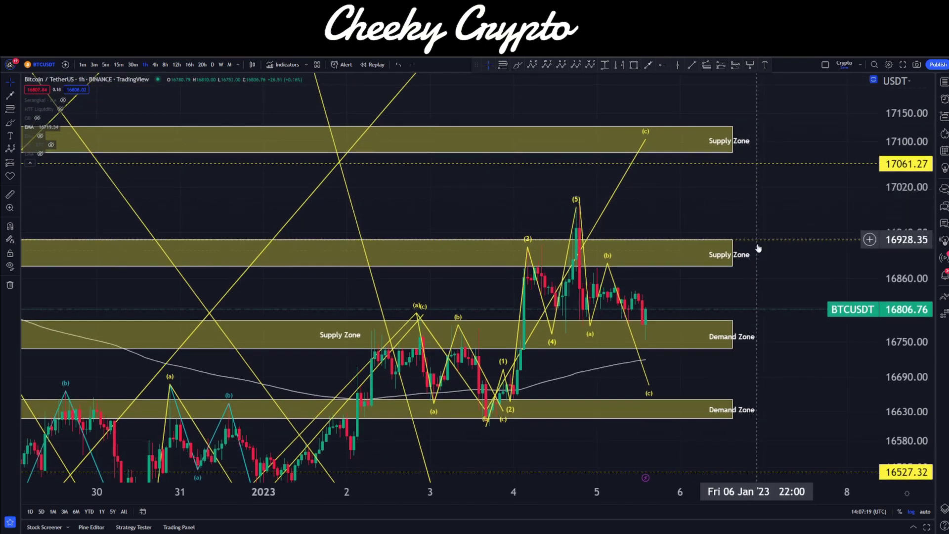
left_click_drag(798, 361, 795, 301)
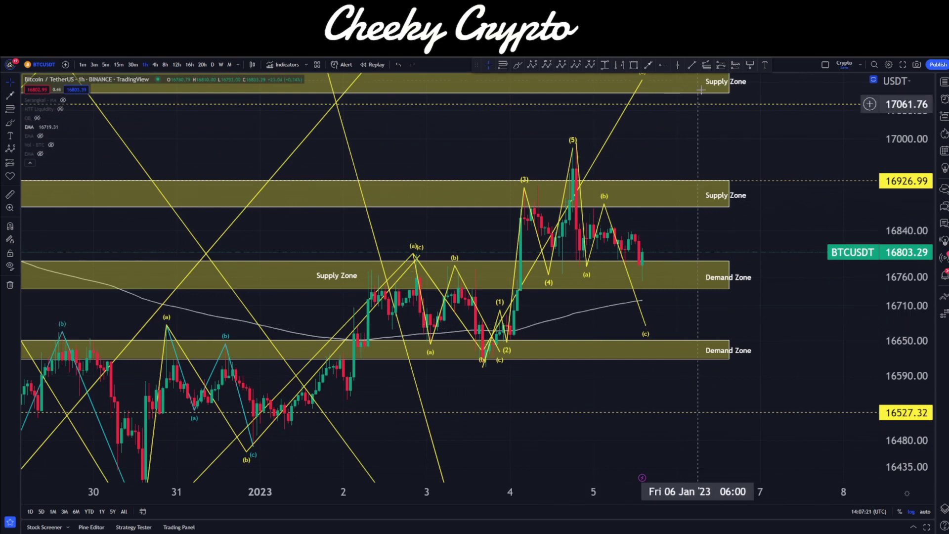
left_click_drag(659, 137, 658, 191)
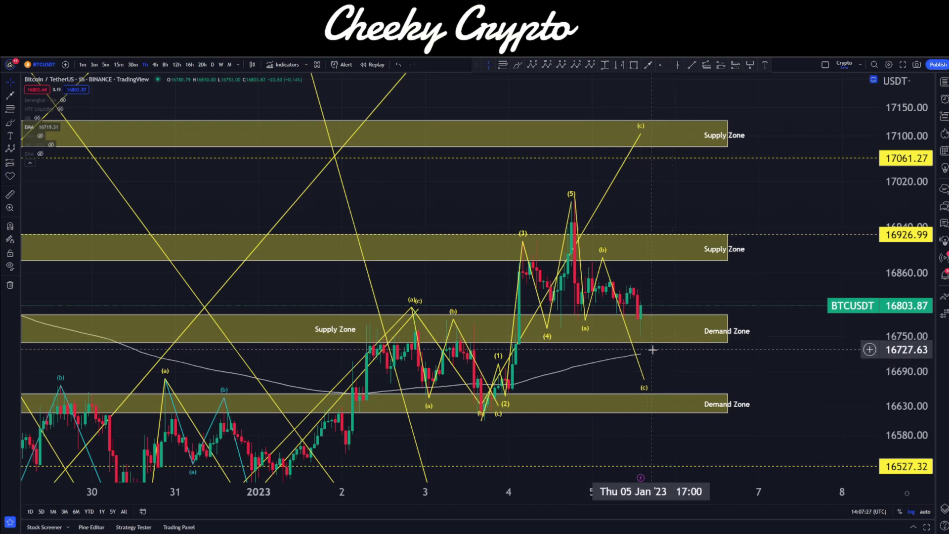
left_click_drag(692, 363, 696, 333)
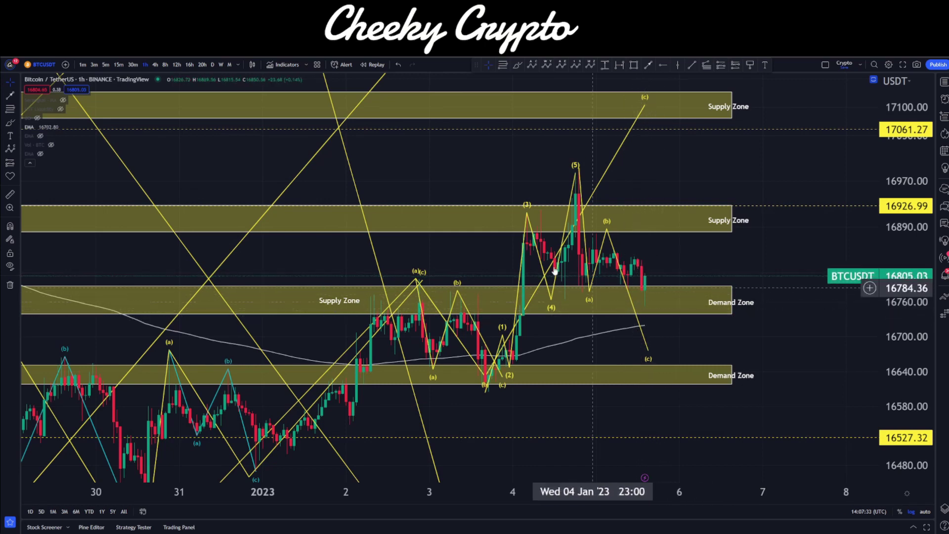
mouse_move(44, 109)
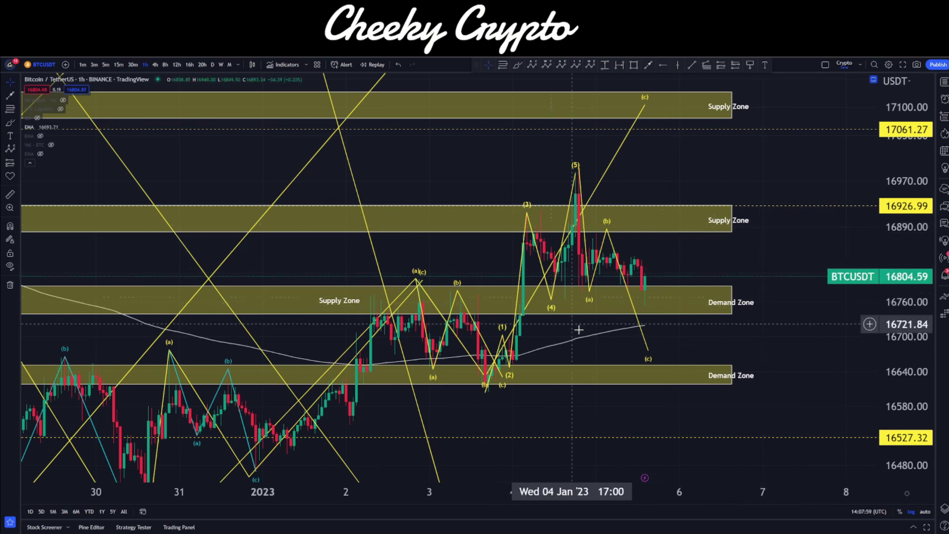
left_click_drag(763, 267, 672, 260)
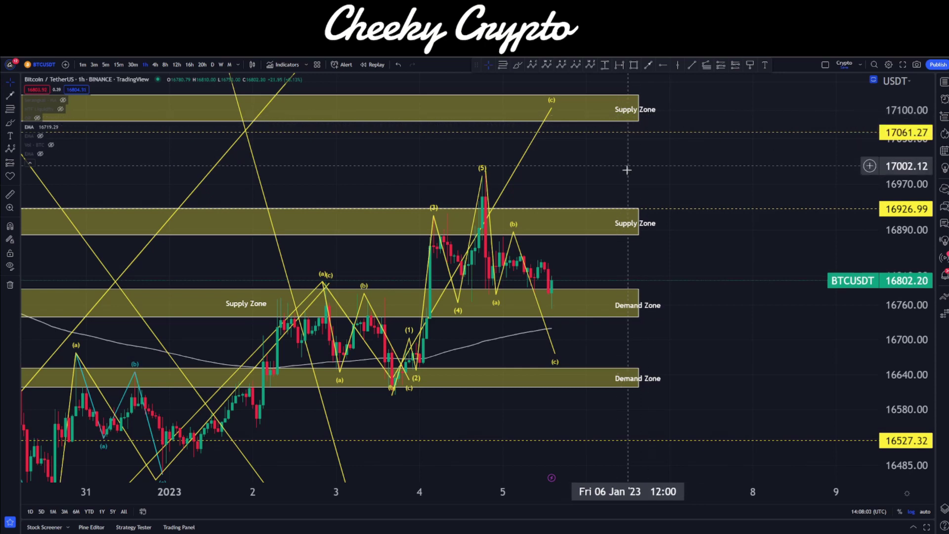
left_click_drag(630, 169, 651, 226)
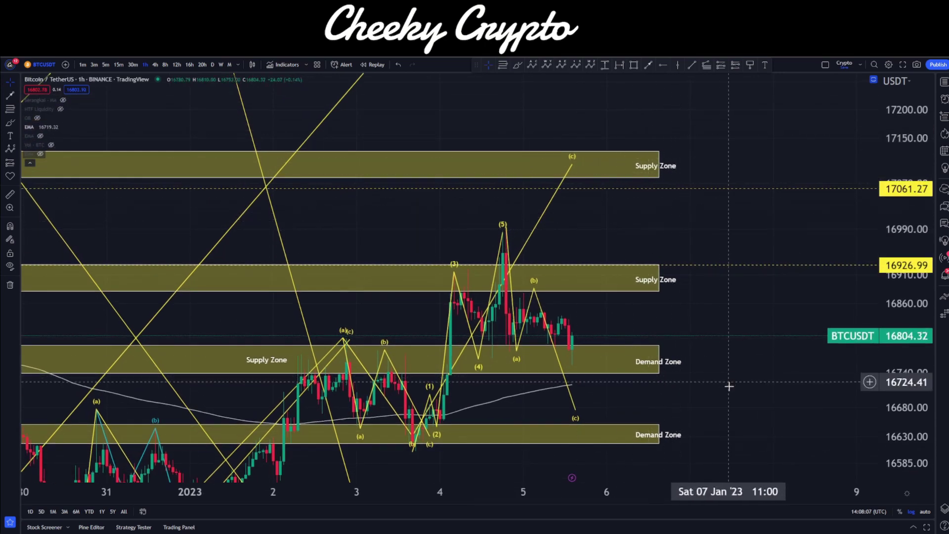
left_click_drag(729, 387, 781, 337)
- Lower the end point of the larger rising (c) wave into the Supply Zone around 17360
left_click_drag(914, 170, 917, 441)
scroll(804, 413, "down", 1)
scroll(804, 413, "down", 5)
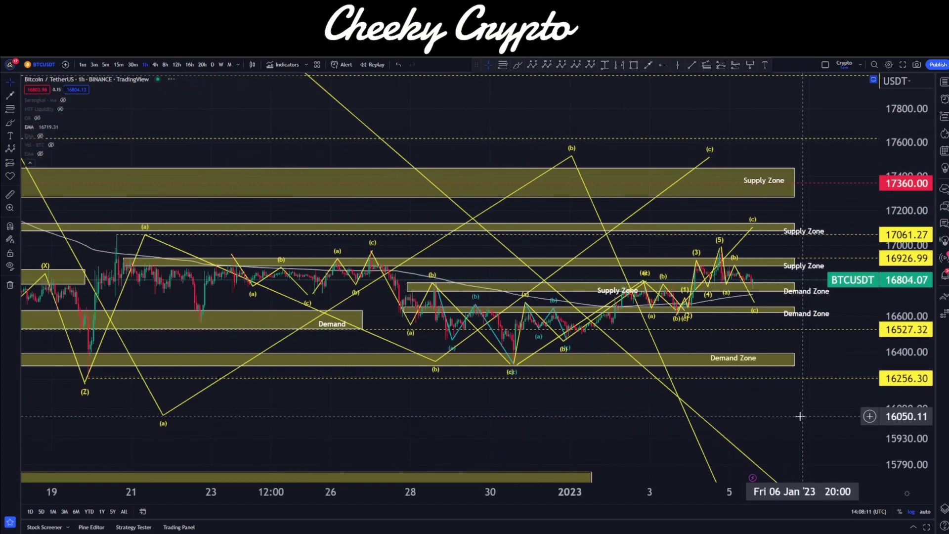
scroll(729, 421, "up", 2)
left_click_drag(728, 421, 599, 406)
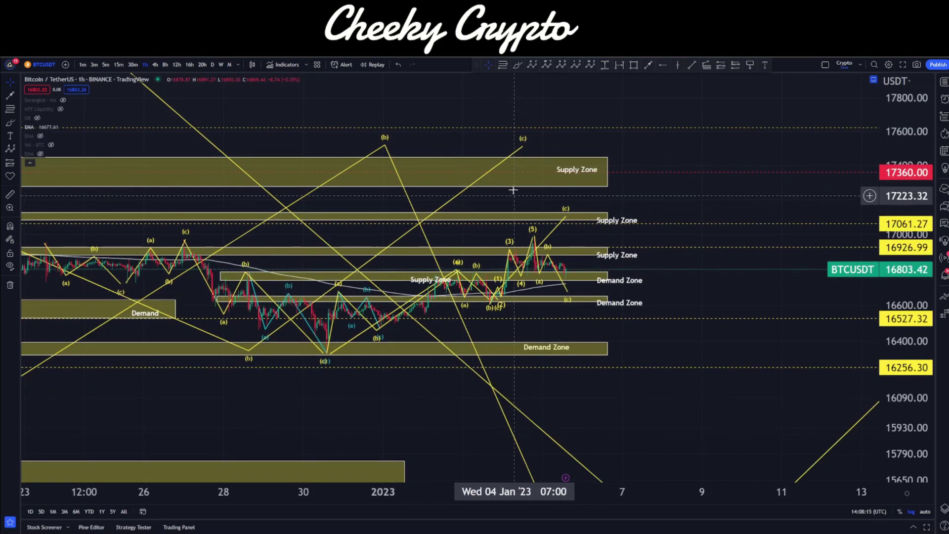
scroll(444, 247, "down", 5)
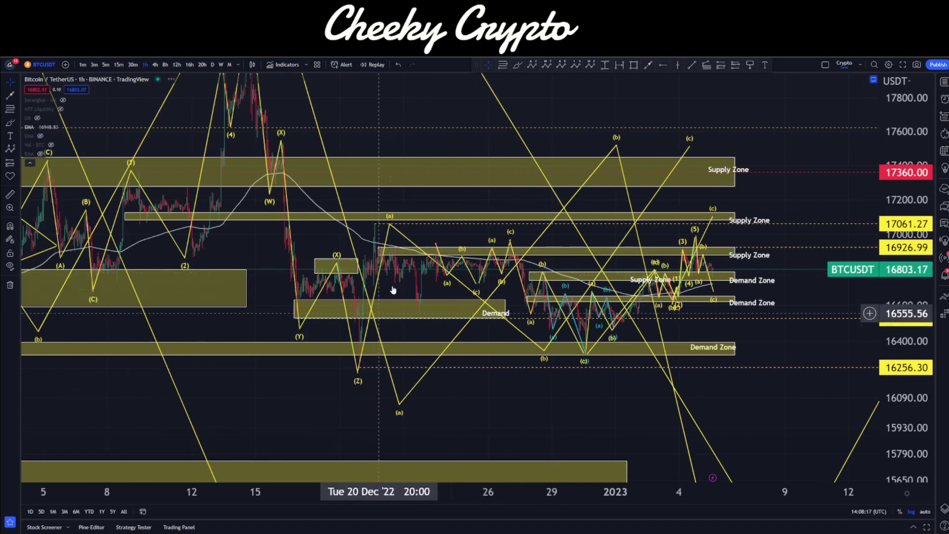
mouse_move(688, 146)
left_mouse_down()
mouse_move(667, 191)
mouse_move(685, 169)
left_mouse_up()
- Project a five-wave impulse from 16597.17 with (1) at 16995.66, (2) at 16645.16, (3) at 17286.13, (4) at 17036.24 and (5) at 17412.45, and delete it
left_click_drag(811, 151, 662, 131)
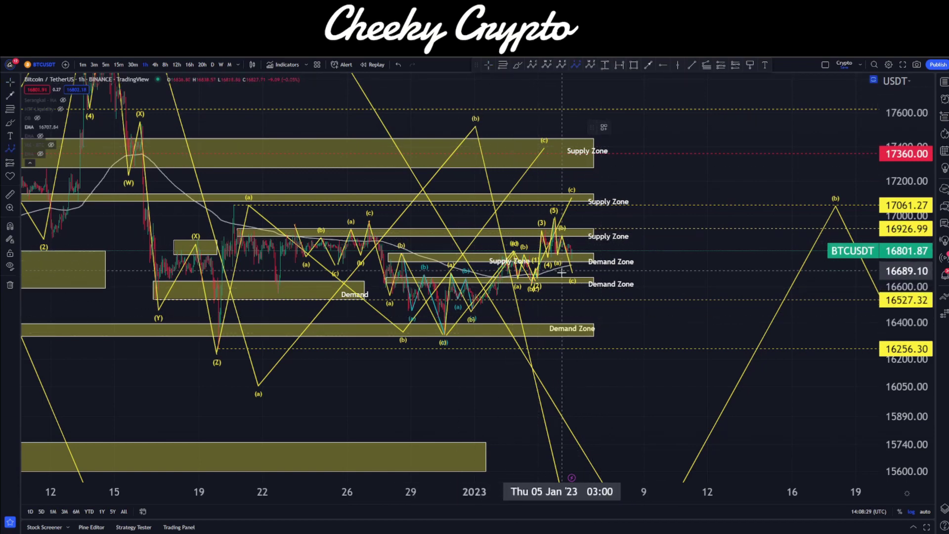
left_click(550, 287)
left_click(571, 216)
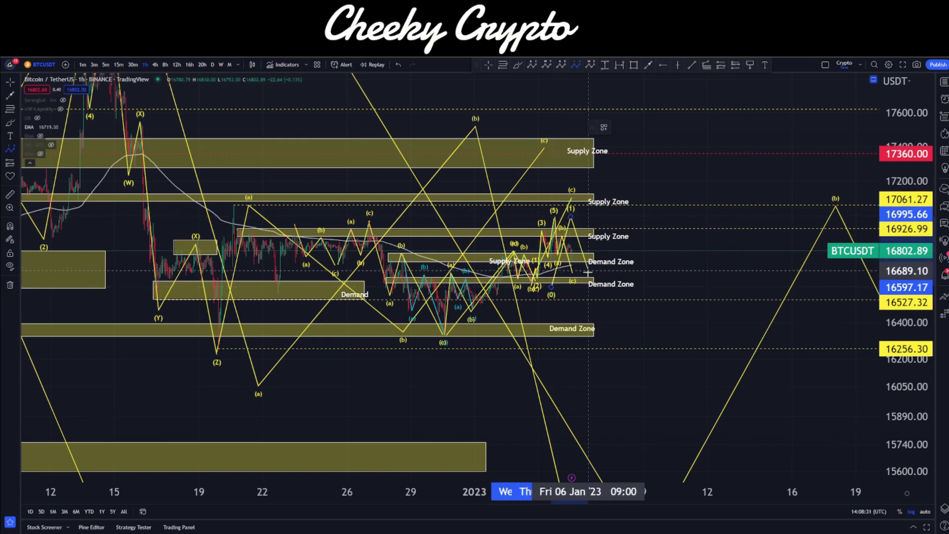
left_click(589, 279)
left_click(615, 166)
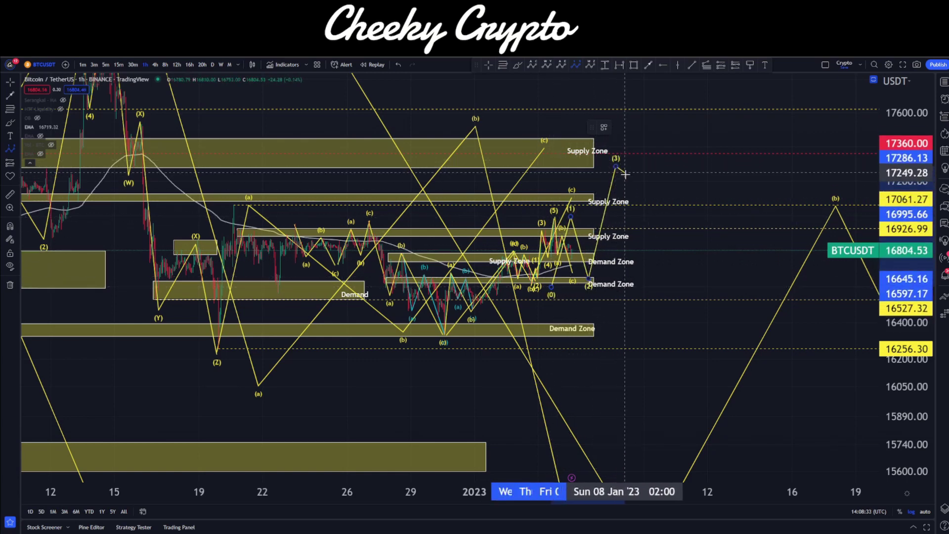
left_click(633, 209)
left_click(656, 144)
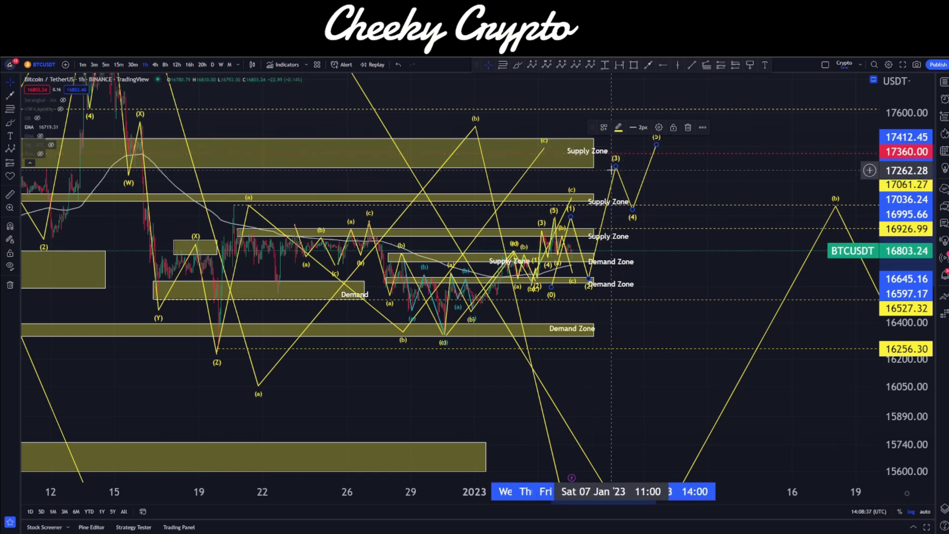
key("Delete")
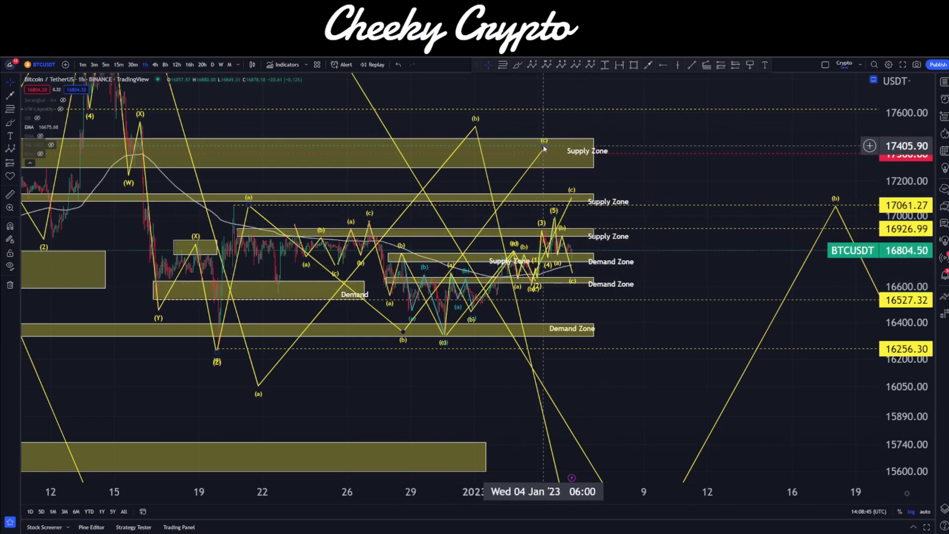
- Lower the large (b) peak rising from the 16054.75 low to 17392.79 inside the upper Supply Zone, and check the neighbouring correction's (c) point
left_click(591, 167)
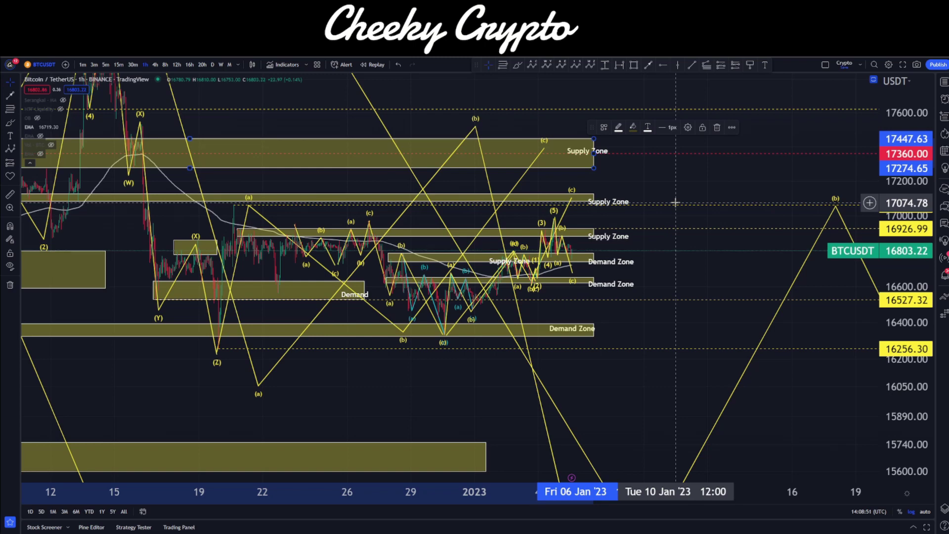
left_click(647, 183)
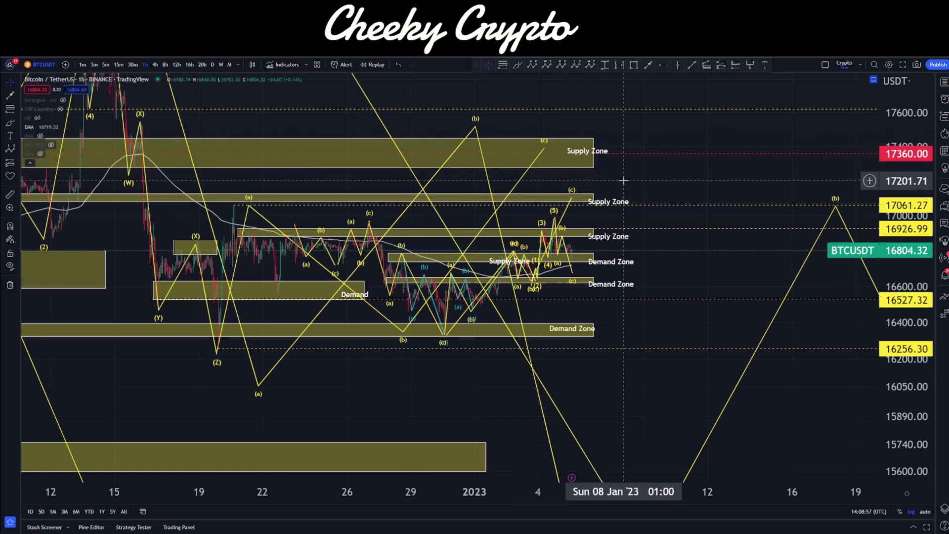
left_click_drag(626, 184, 672, 164)
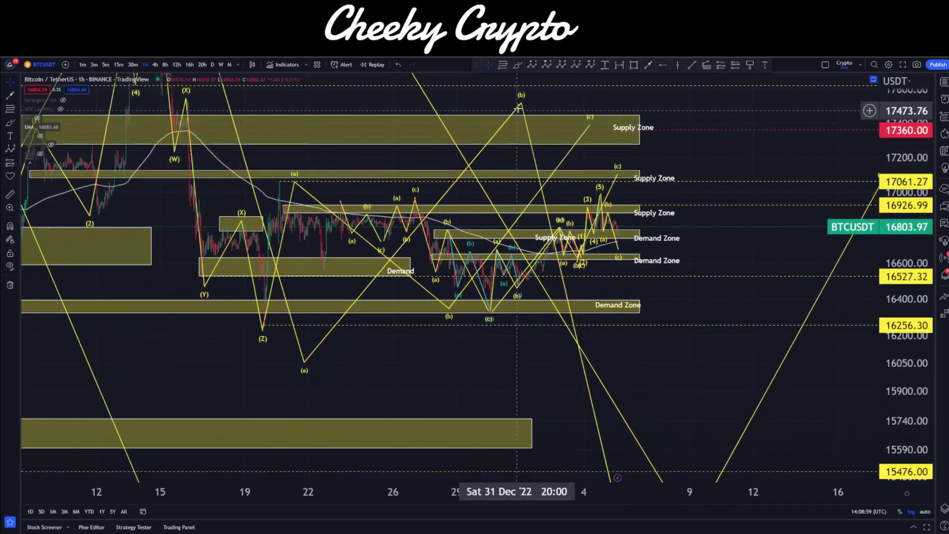
mouse_move(521, 106)
left_mouse_down()
mouse_move(538, 127)
mouse_move(487, 127)
mouse_move(499, 124)
left_mouse_up()
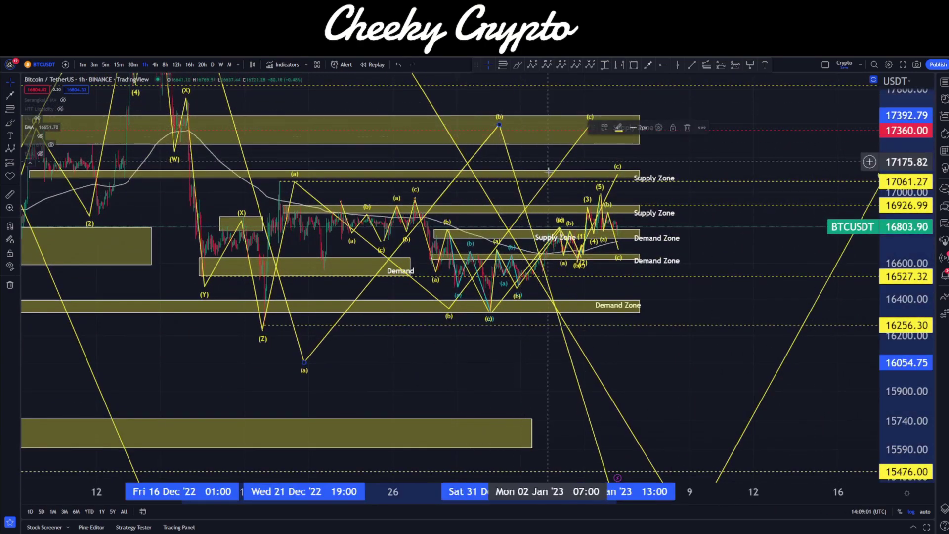
left_click(294, 182)
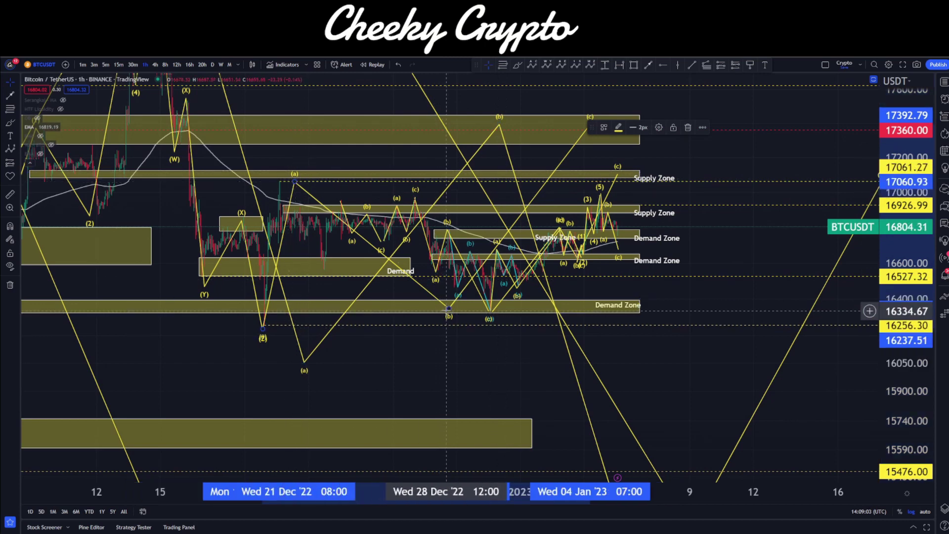
left_click(579, 124)
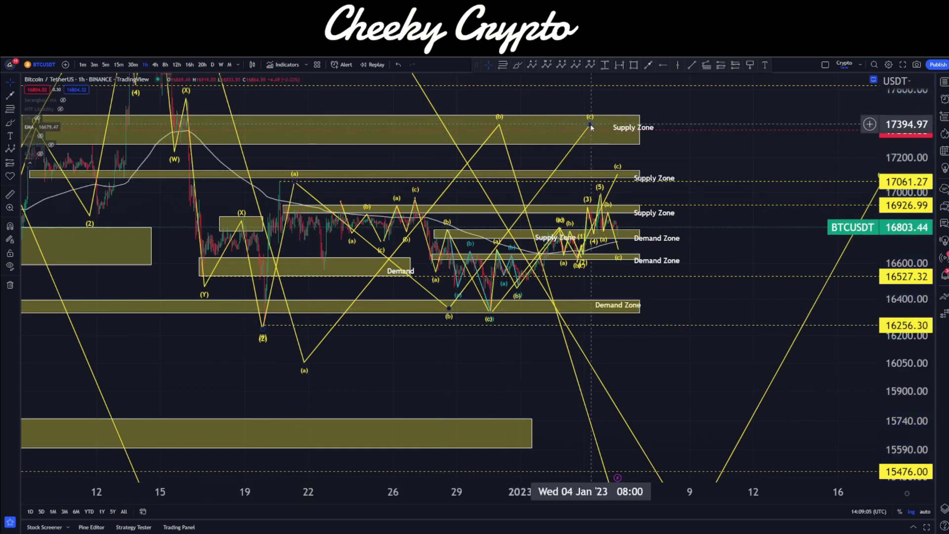
- Raise the large (b) peak that follows the 16054.75 low to 17399.34 inside the upper Supply Zone, and shift it slightly forward in time
left_click_drag(495, 126, 503, 123)
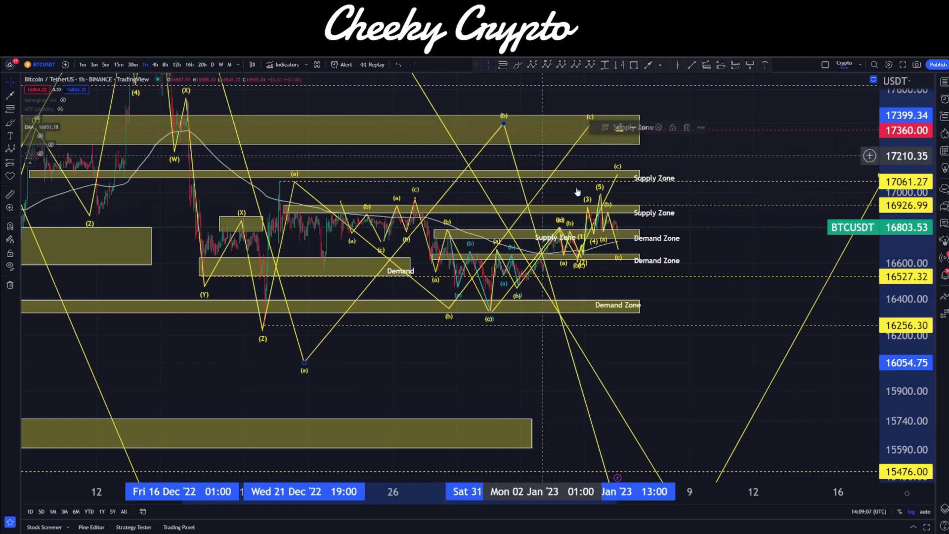
left_click(693, 372)
- Extend the unlabelled zone between 15753.04 and 15597.85 forward in time to about 16 January 2023, past the projected (a) and (c) lows
left_click_drag(693, 372, 555, 206)
mouse_move(477, 343)
left_mouse_down()
mouse_move(561, 291)
mouse_move(555, 297)
left_mouse_up()
mouse_move(577, 237)
left_mouse_down()
mouse_move(573, 259)
mouse_move(591, 306)
left_mouse_up()
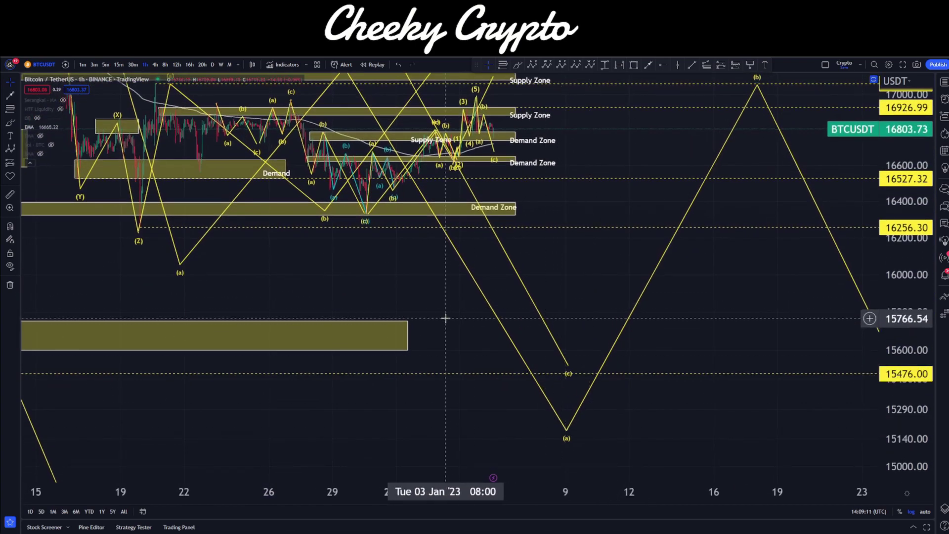
left_click_drag(410, 338, 729, 346)
key("ctrl+z")
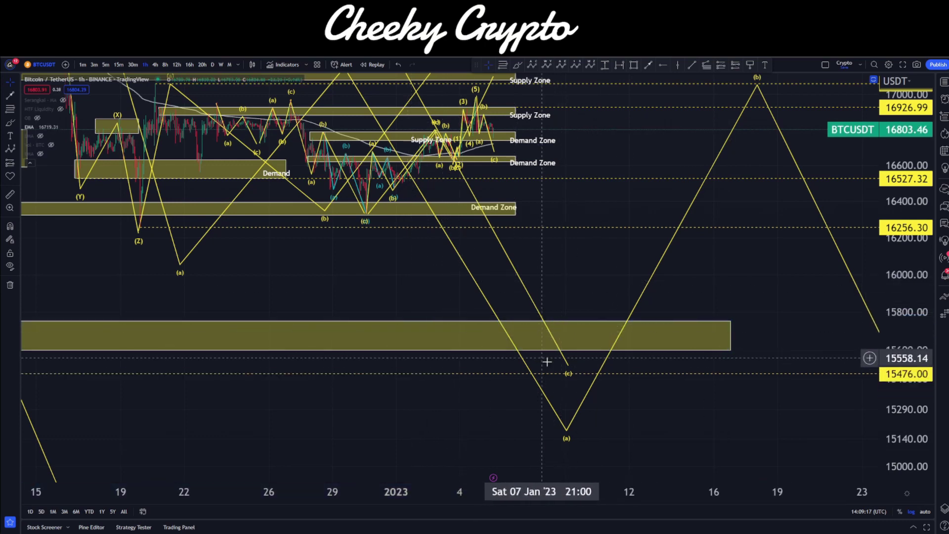
left_click(540, 347)
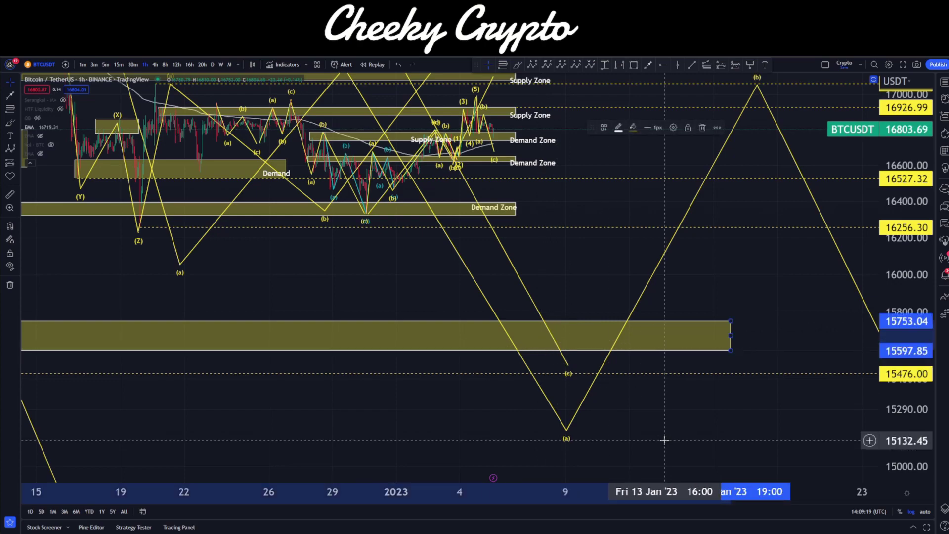
left_click(567, 303)
- Examine the wider decline since November and the projected (c) waves against the large zone around 13970 and the 13207.07 target
left_click_drag(578, 287, 516, 309)
scroll(679, 283, "down", 4)
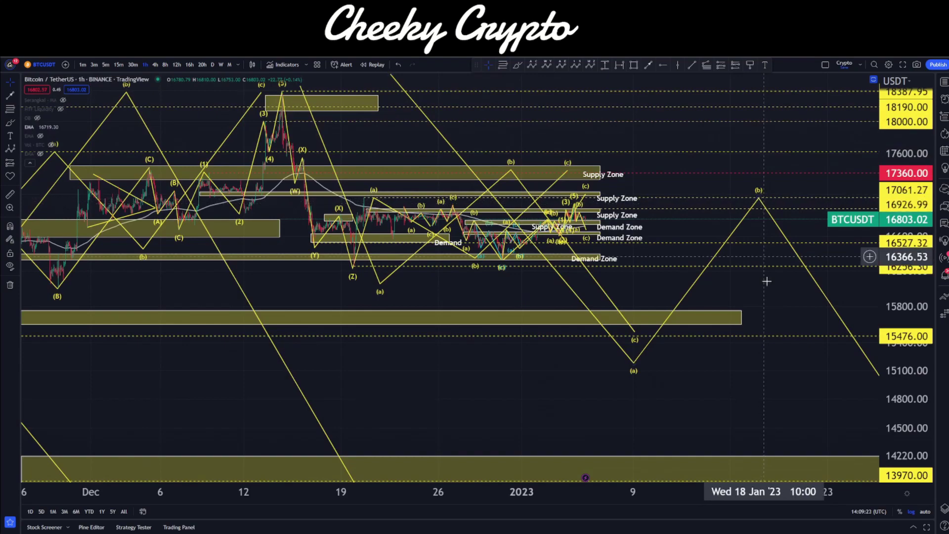
left_click_drag(770, 371, 344, 192)
left_click_drag(381, 225, 531, 406)
scroll(530, 406, "down", 6)
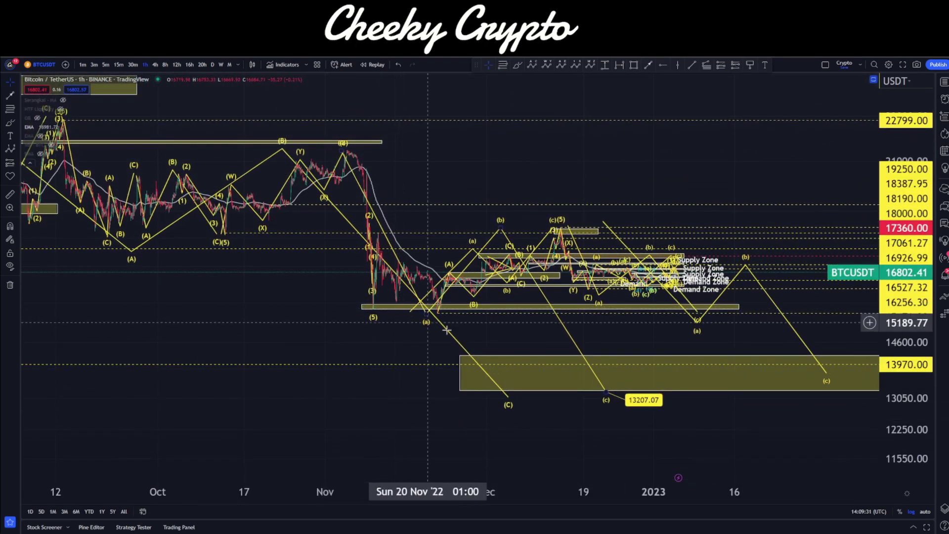
scroll(297, 292, "down", 2)
scroll(440, 339, "up", 4)
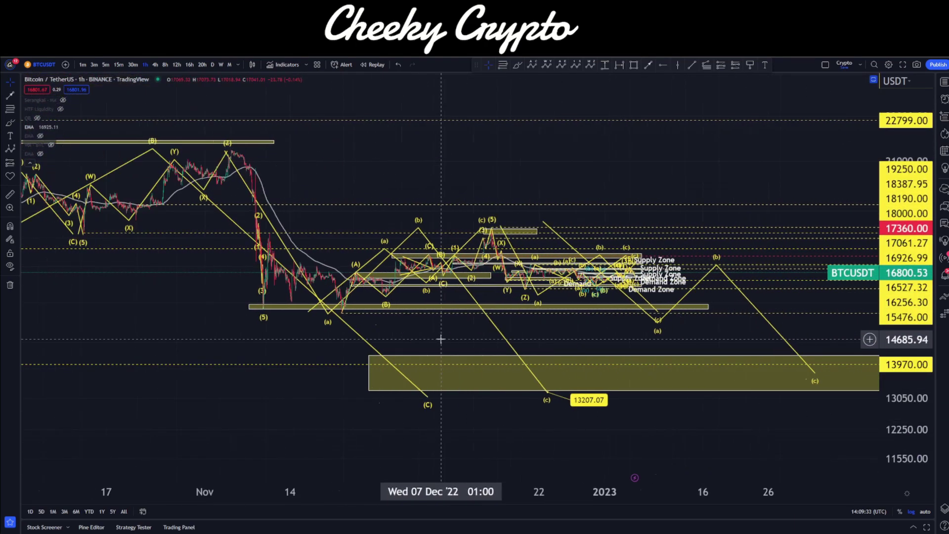
scroll(546, 332, "right", 5)
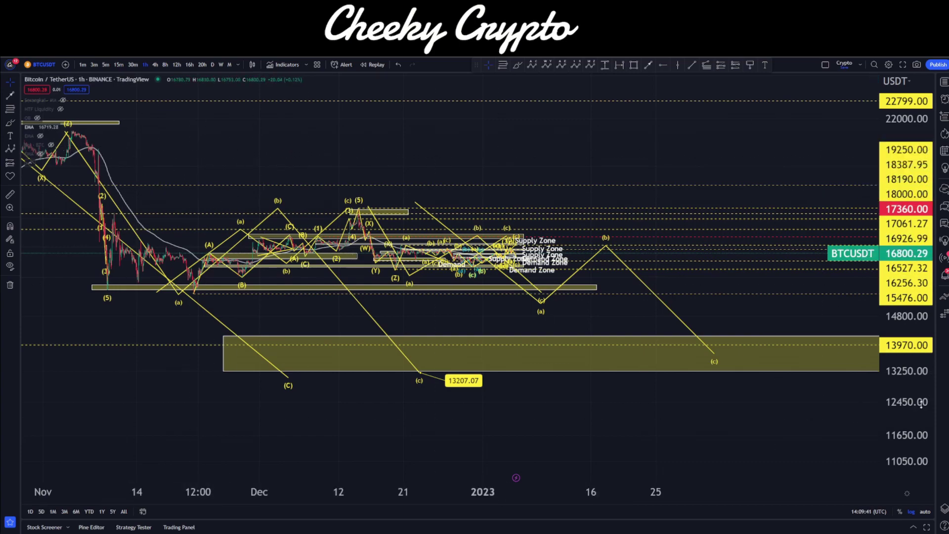
- Examine the recent waves at close range between the lowest labelled Demand Zone and the Supply Zone around 17360
left_click_drag(913, 410, 913, 74)
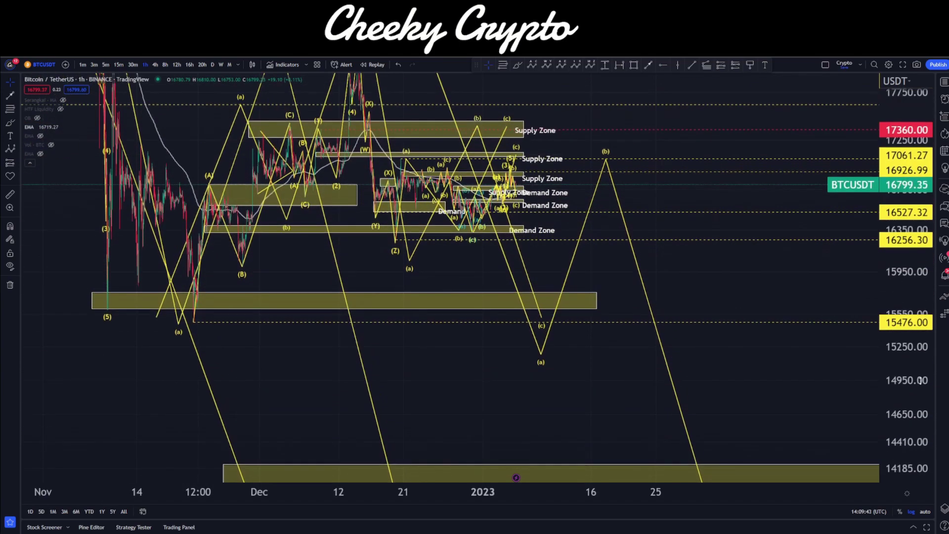
left_click_drag(920, 380, 918, 310)
left_click_drag(636, 267, 779, 356)
scroll(761, 346, "up", 7)
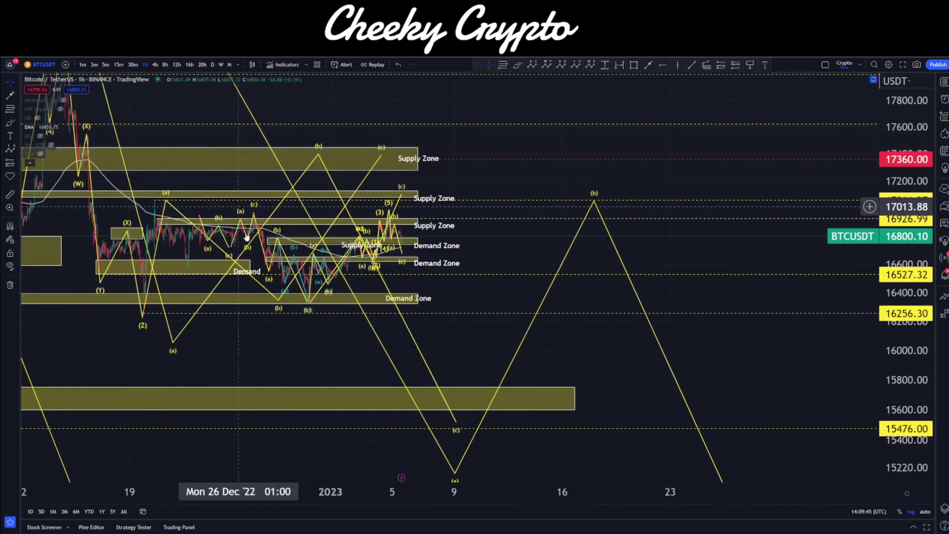
left_click_drag(316, 347, 570, 352)
scroll(445, 355, "up", 4)
left_click_drag(918, 384, 929, 267)
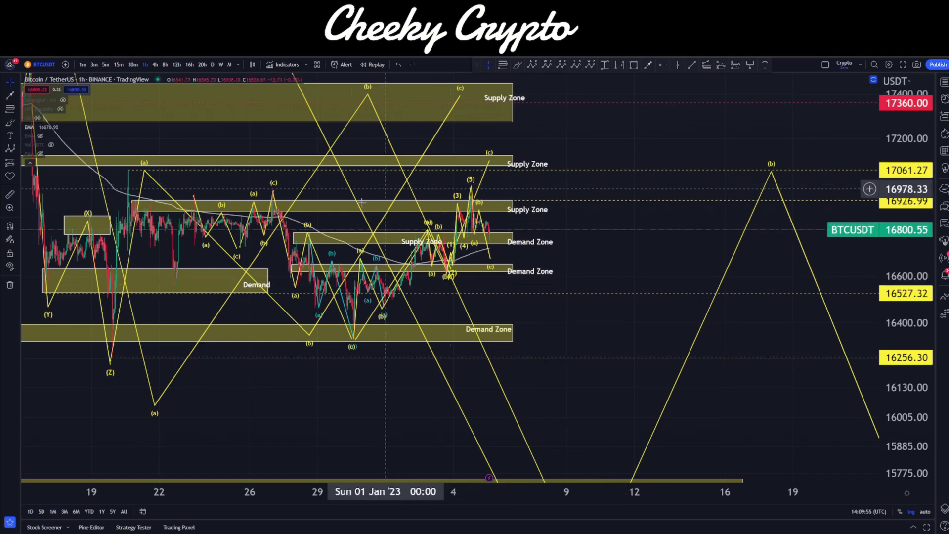
- Examine the projected drop through the extended lower zone to the (c) and (a) lows around 15476 and the rebound to (b) near 17061.27
left_click_drag(584, 258, 478, 224)
left_click_drag(909, 200, 908, 331)
left_click_drag(493, 356, 445, 342)
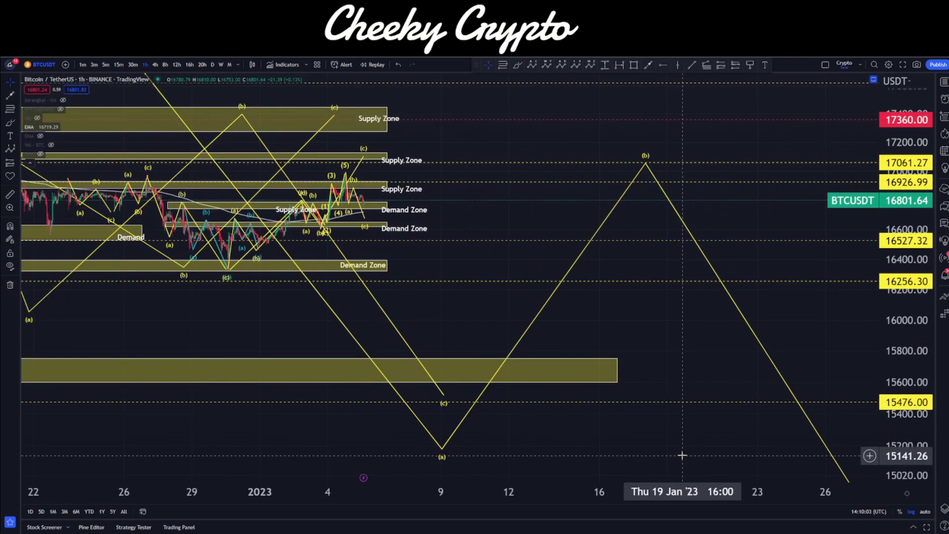
left_click_drag(682, 455, 749, 436)
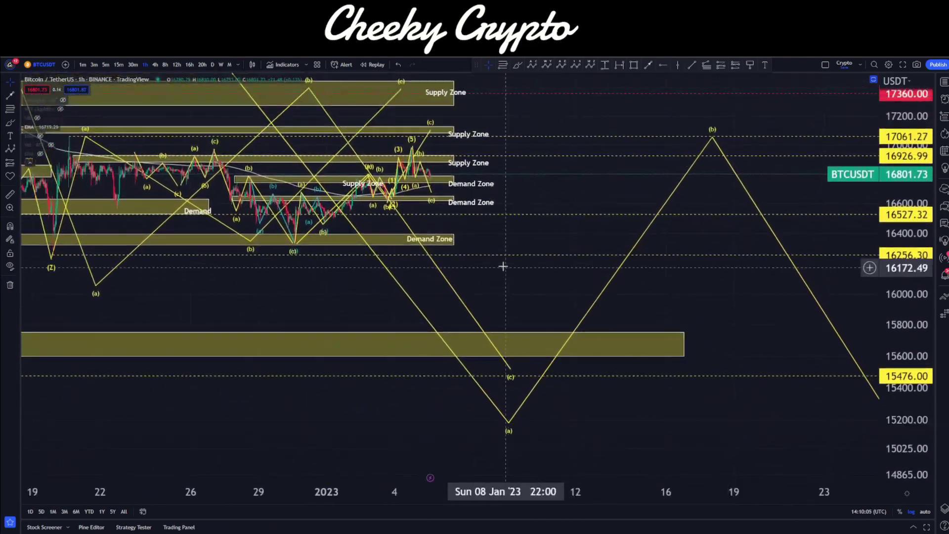
left_click_drag(503, 267, 543, 334)
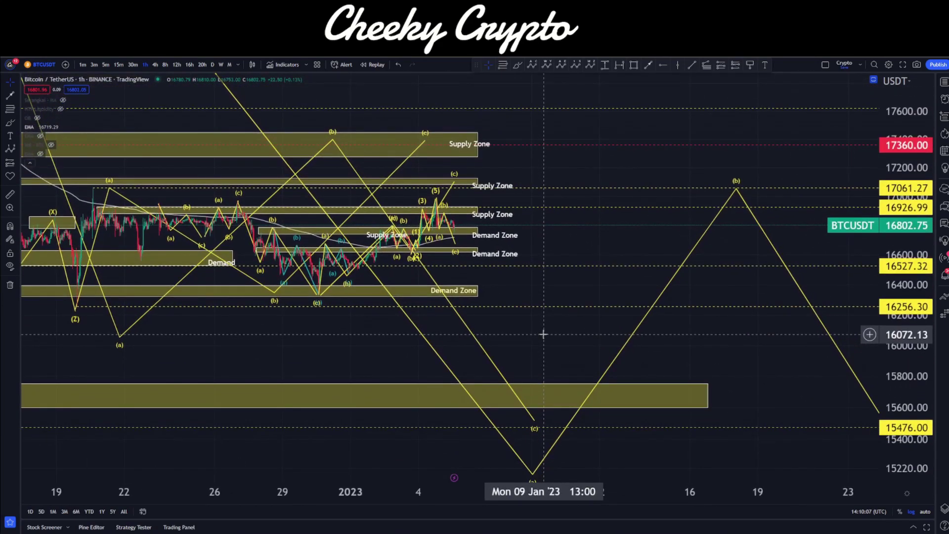
left_click_drag(545, 343, 542, 320)
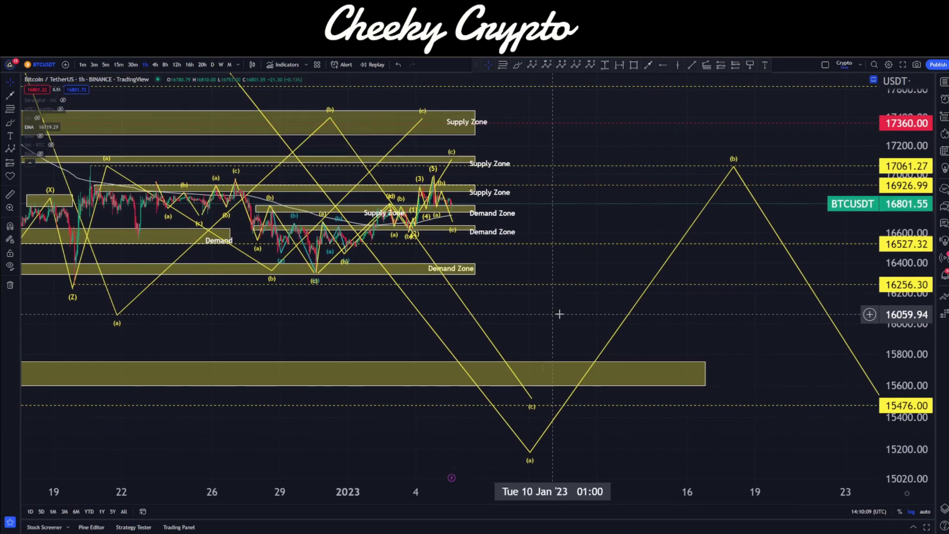
left_click_drag(909, 222, 909, 293)
left_click(574, 283)
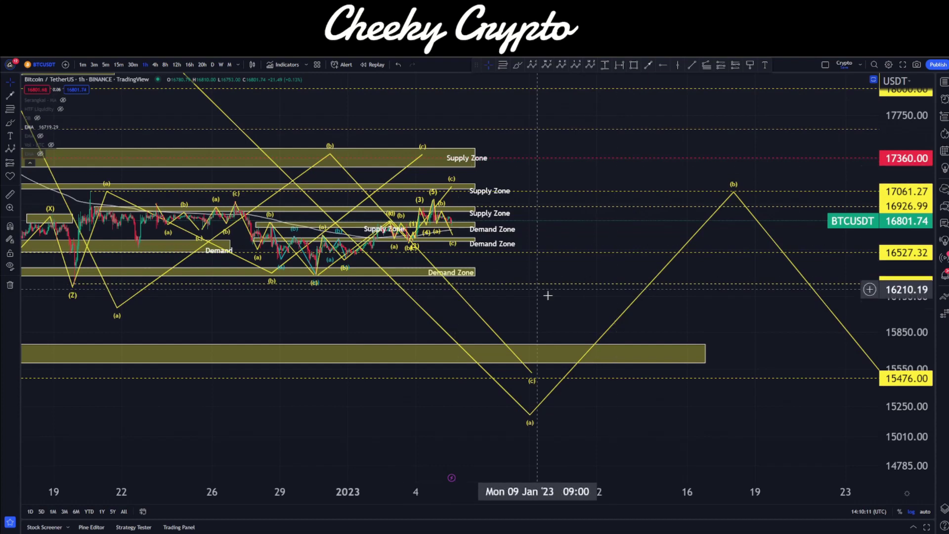